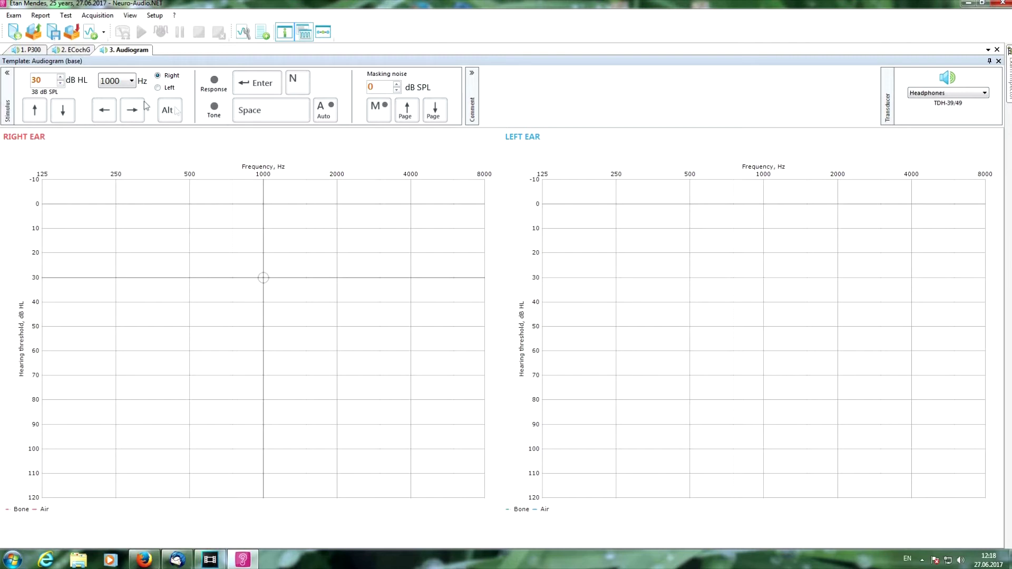
Try raising the stimulus intensity to 40 dB HL, and return it to 30 dB HL
click(61, 77)
click(61, 78)
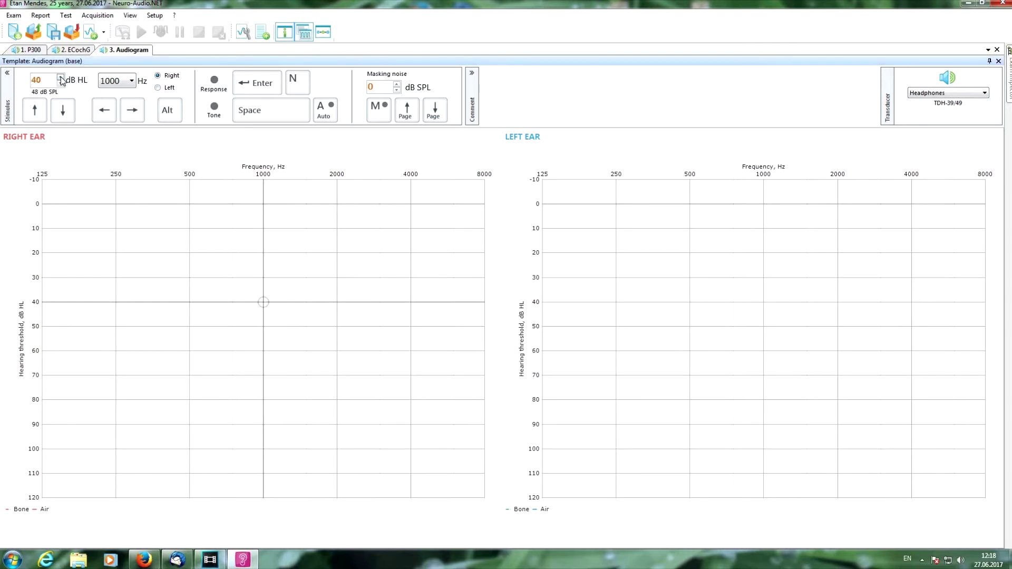
click(63, 83)
click(63, 84)
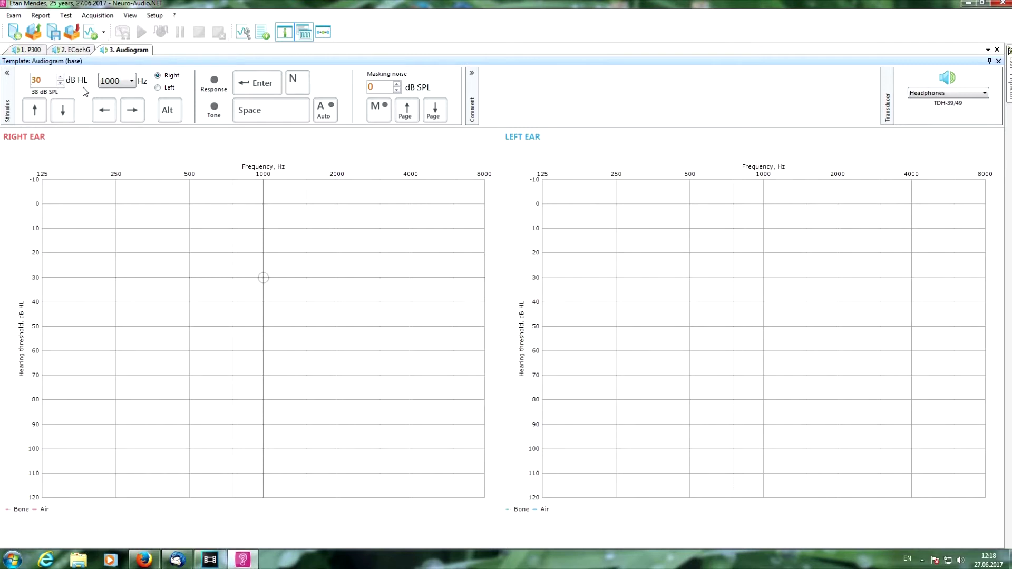
Check the available tone frequencies, keeping 1000 Hz, and switch the test ear to left and back to right
click(131, 81)
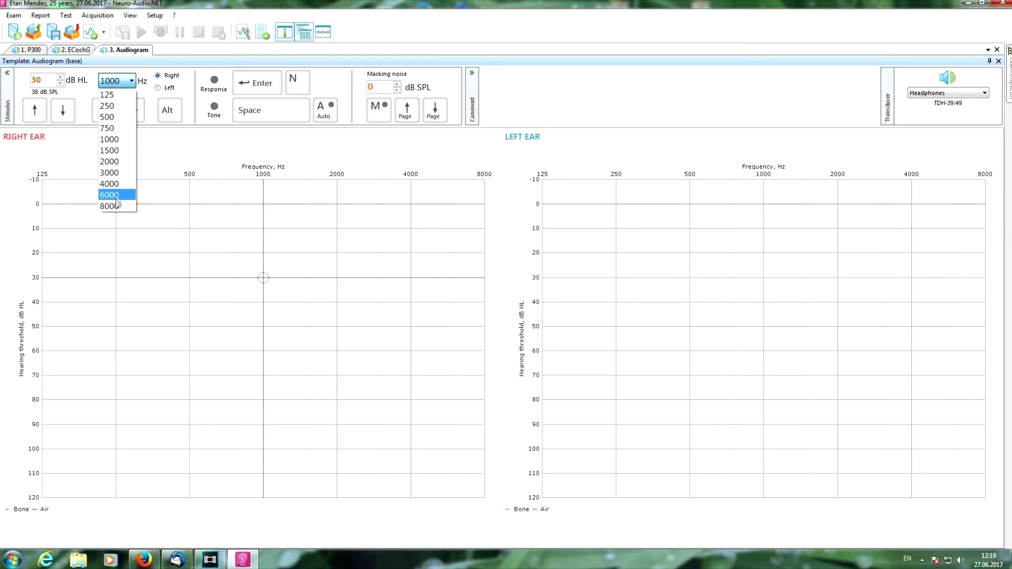
click(114, 139)
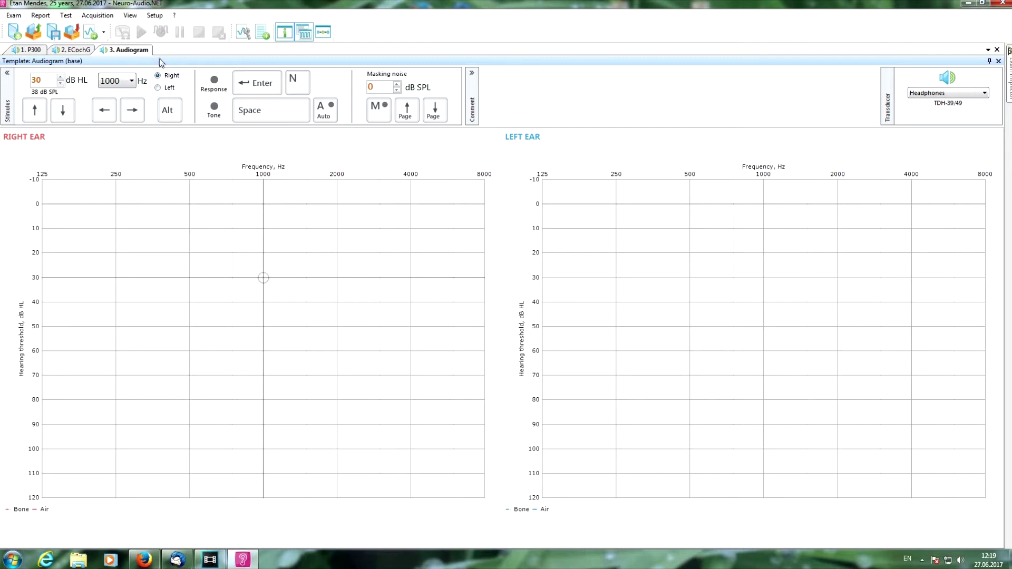
click(157, 89)
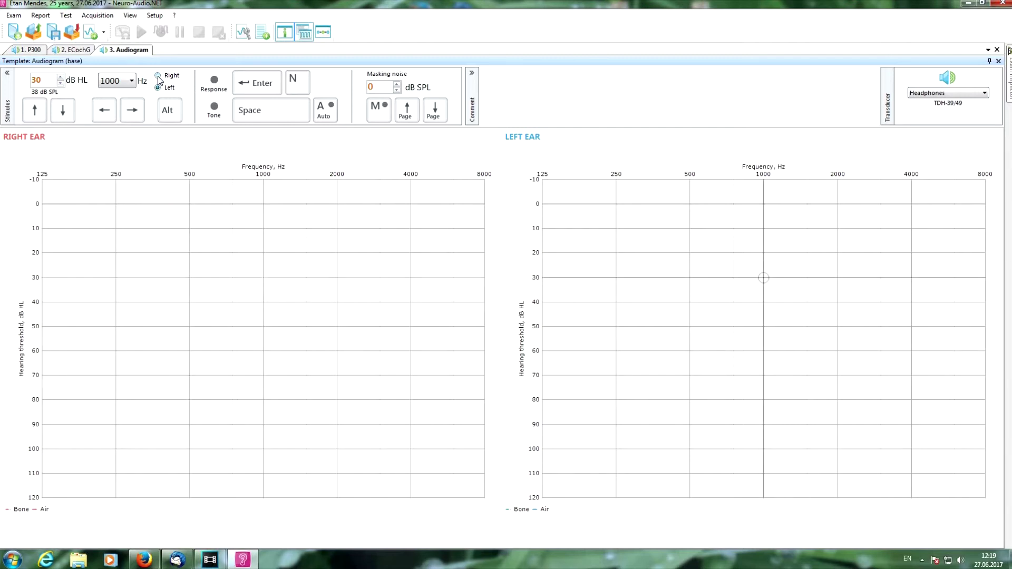
click(158, 76)
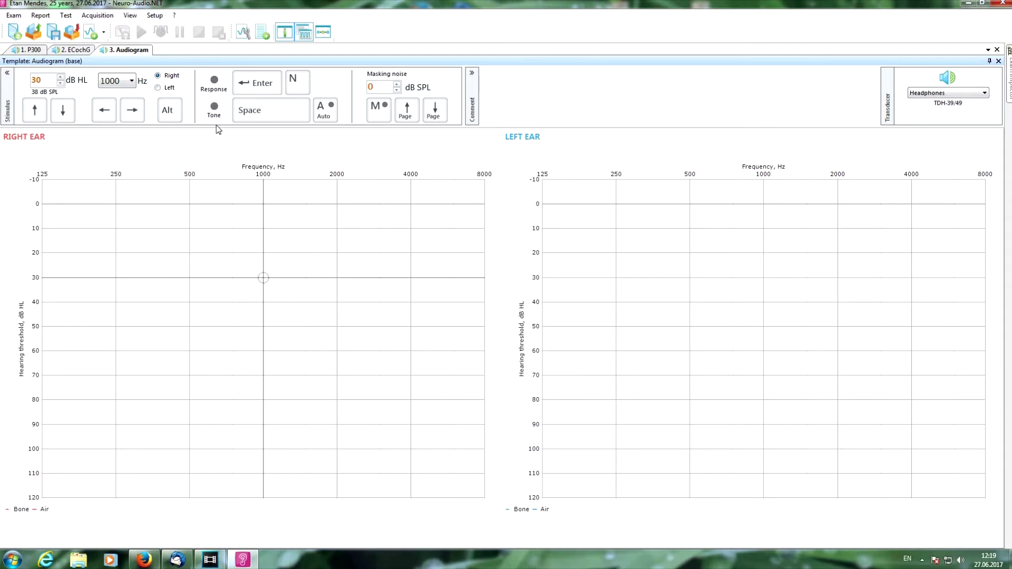
click(271, 111)
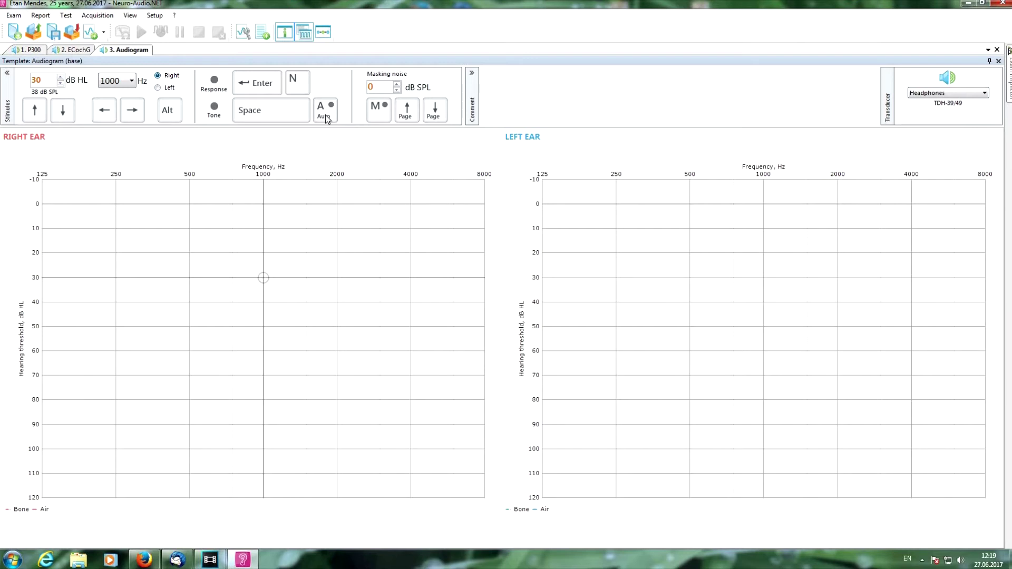
Review the manual and automatic test parameters of the Audiogram template, including tone length and random interval, and accept them
click(242, 33)
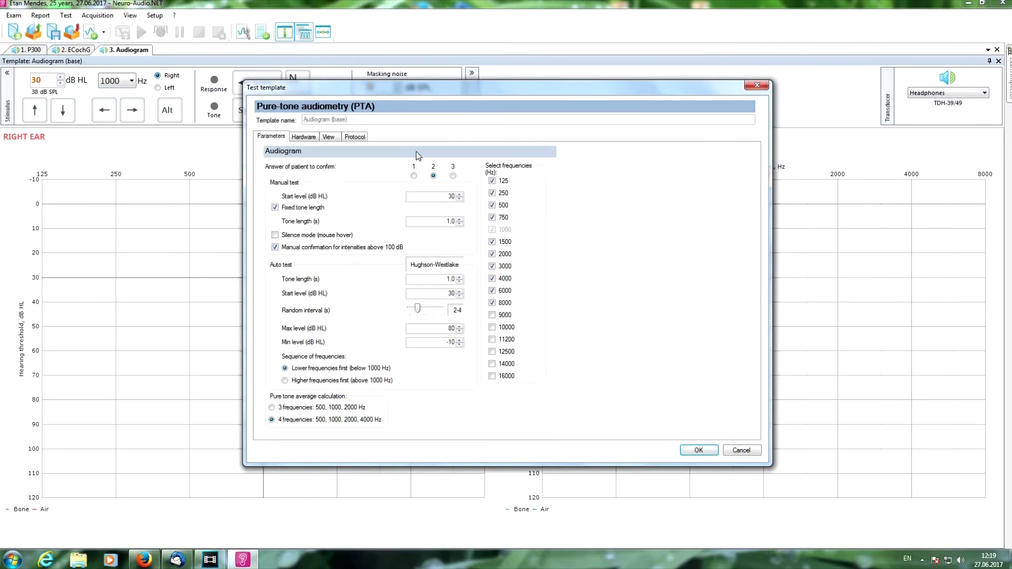
click(275, 207)
click(460, 224)
mouse_move(418, 311)
mouse_down()
mouse_move(428, 312)
mouse_move(417, 307)
mouse_up()
click(699, 450)
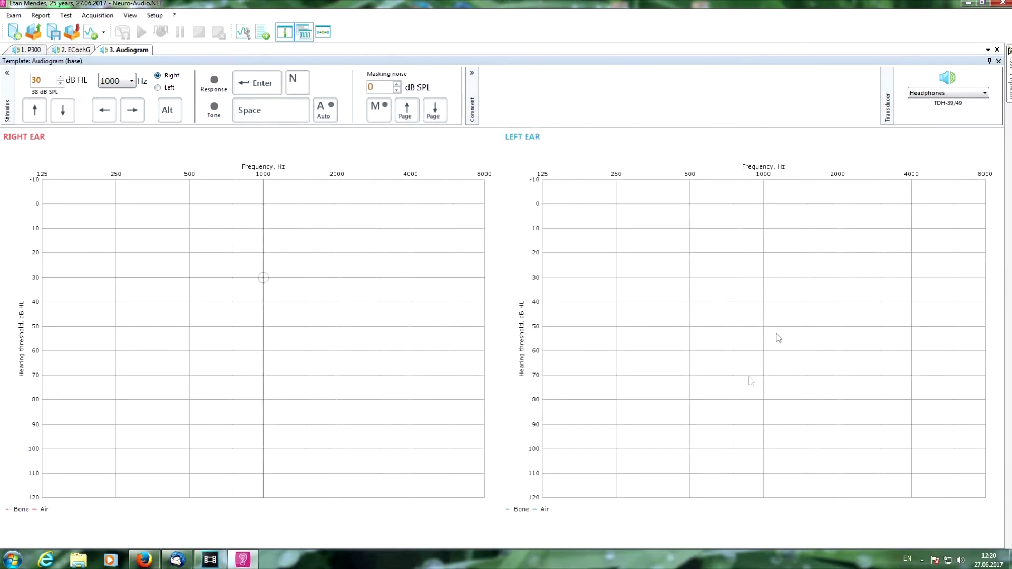
Keep Headphones as the transducer and test the right ear at 1000 Hz, lowering the level to 20, 10 and 0 dB HL
click(978, 93)
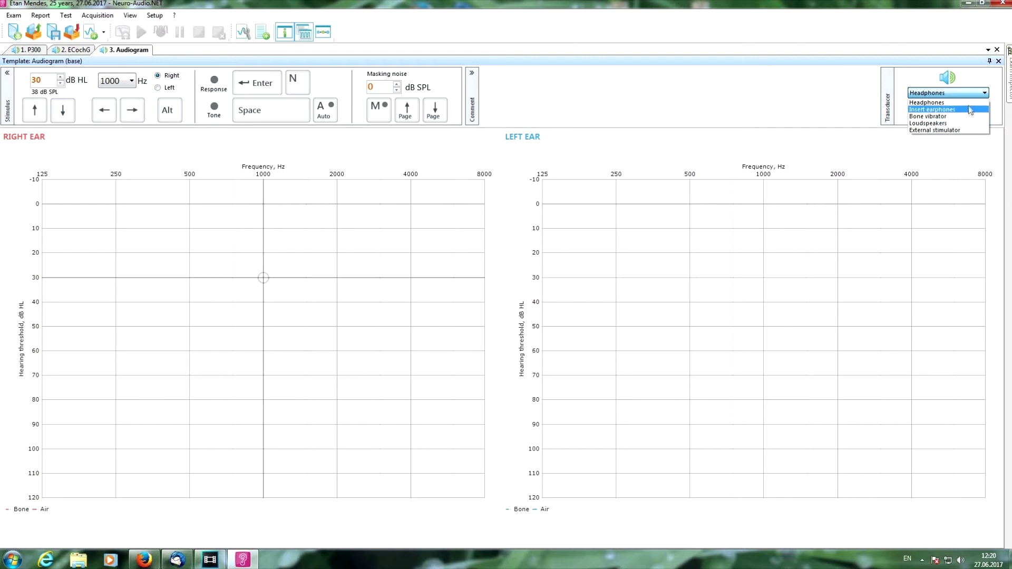
click(969, 102)
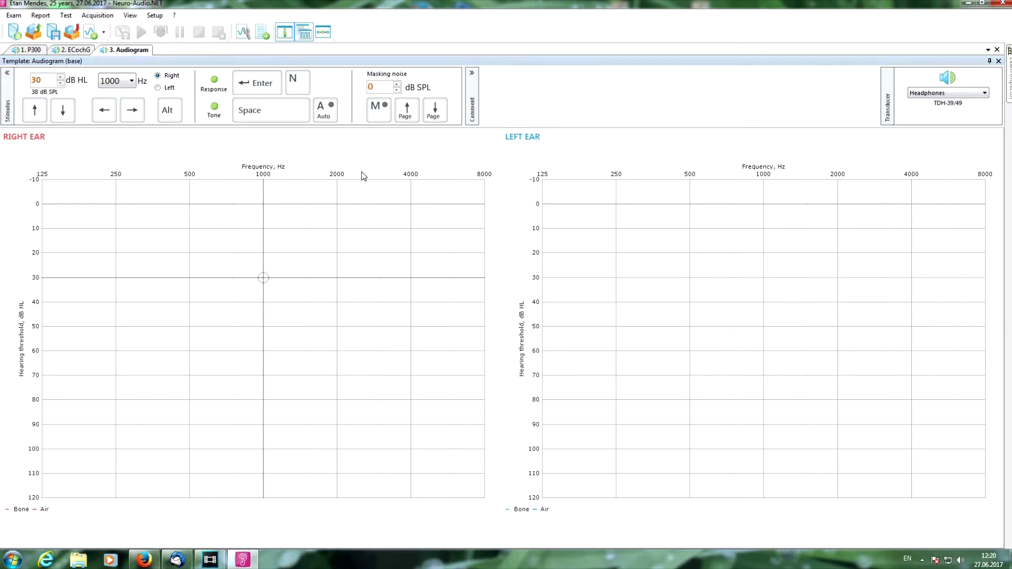
key(Up)
key(Up)
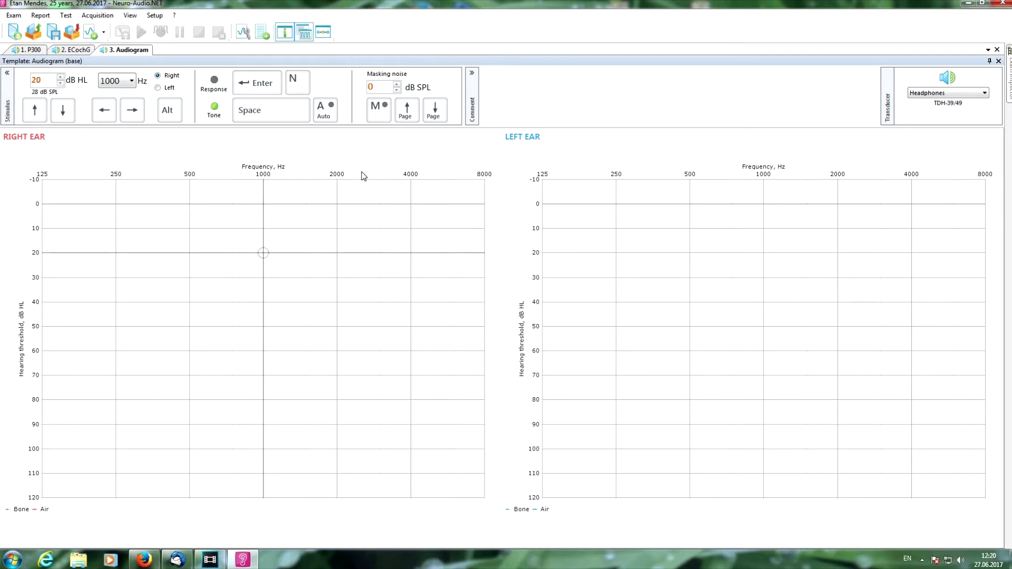
key(Up)
key(Up)
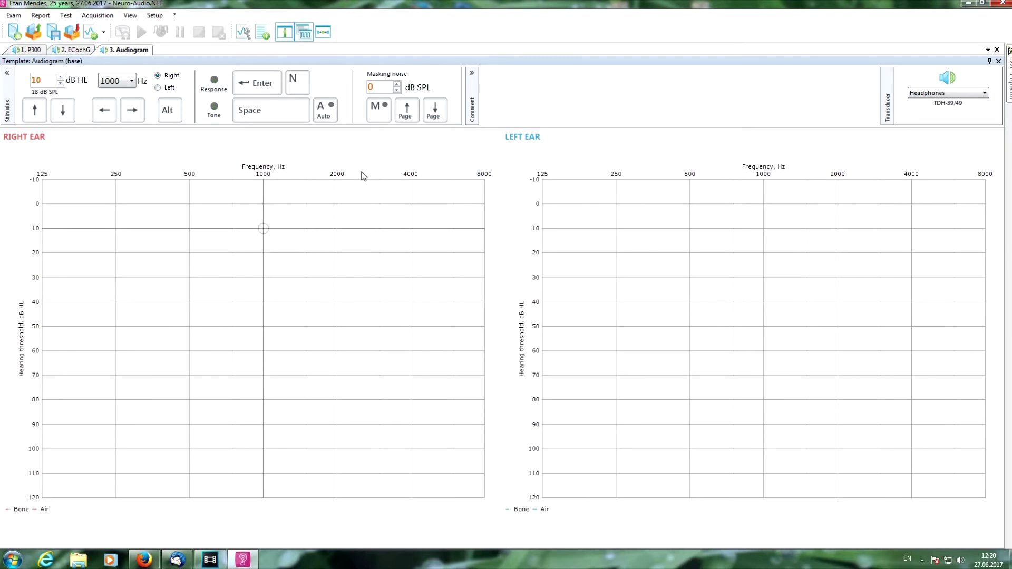
key(space)
key(Up)
key(Up)
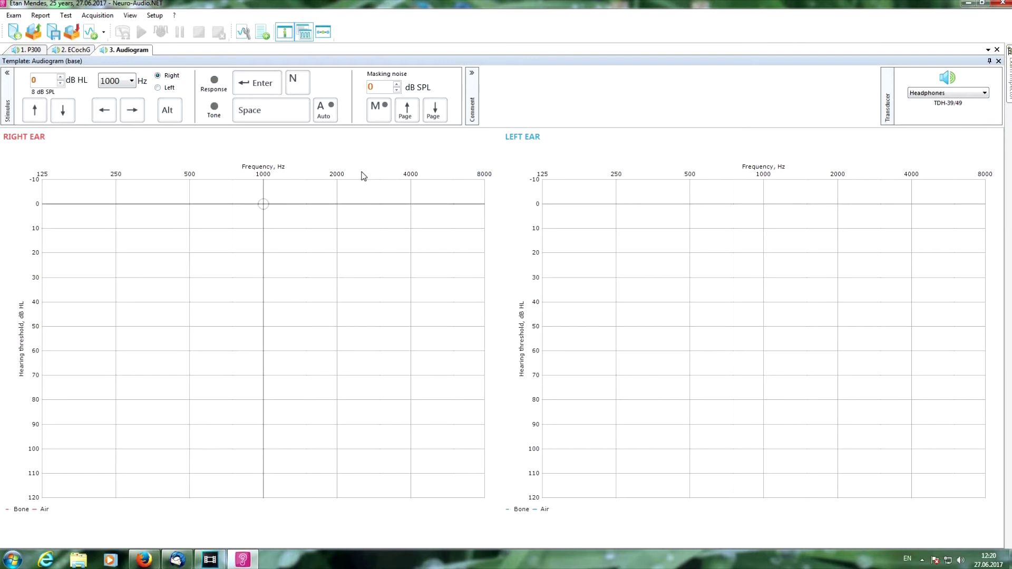
key(space)
Retest the 1000 Hz tone at 5 and 0 dB HL, and record the right-ear threshold at 5 dB HL
key(Up)
key(Down)
key(Down)
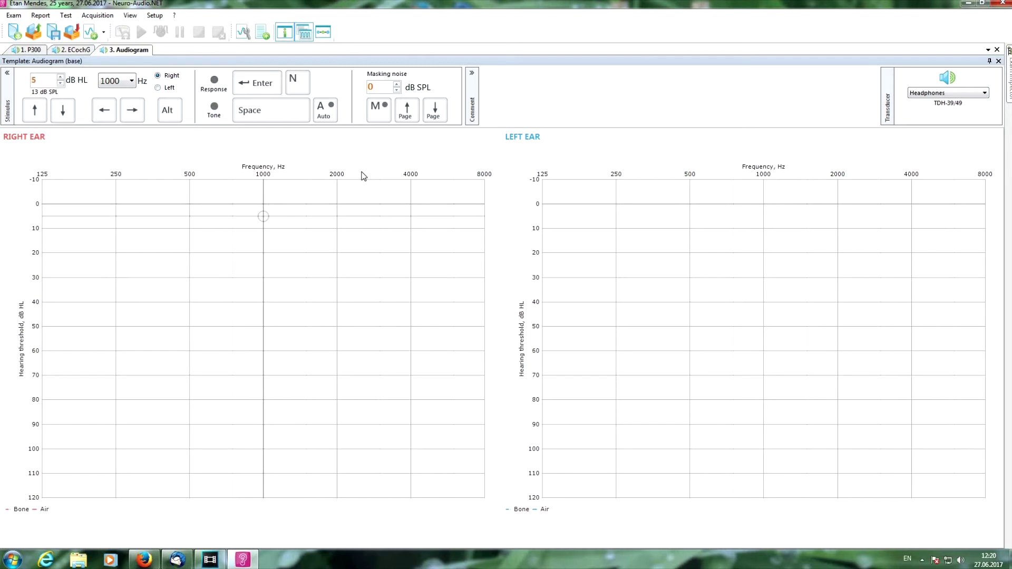
key(space)
key(Up)
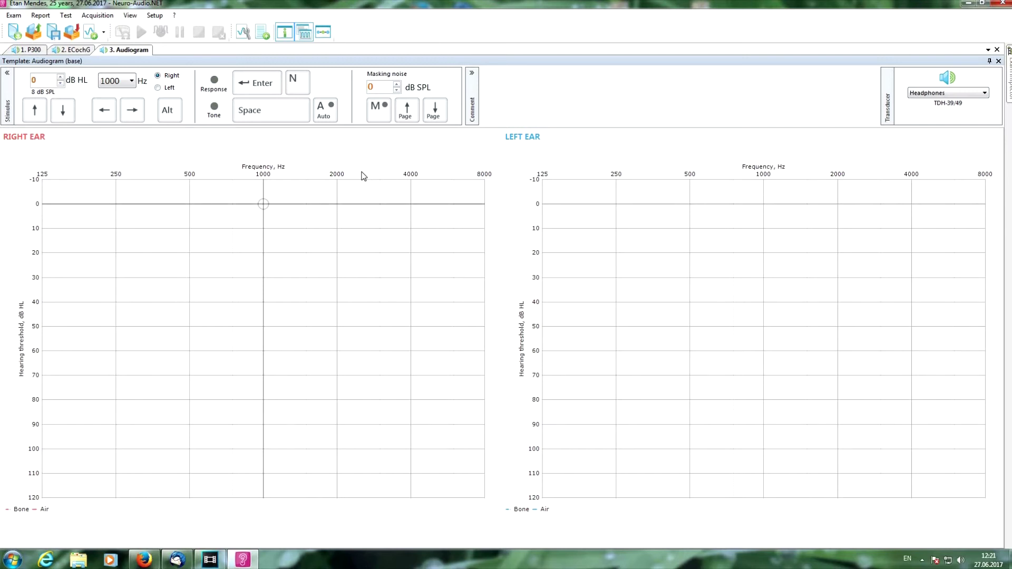
key(space)
key(Down)
key(space)
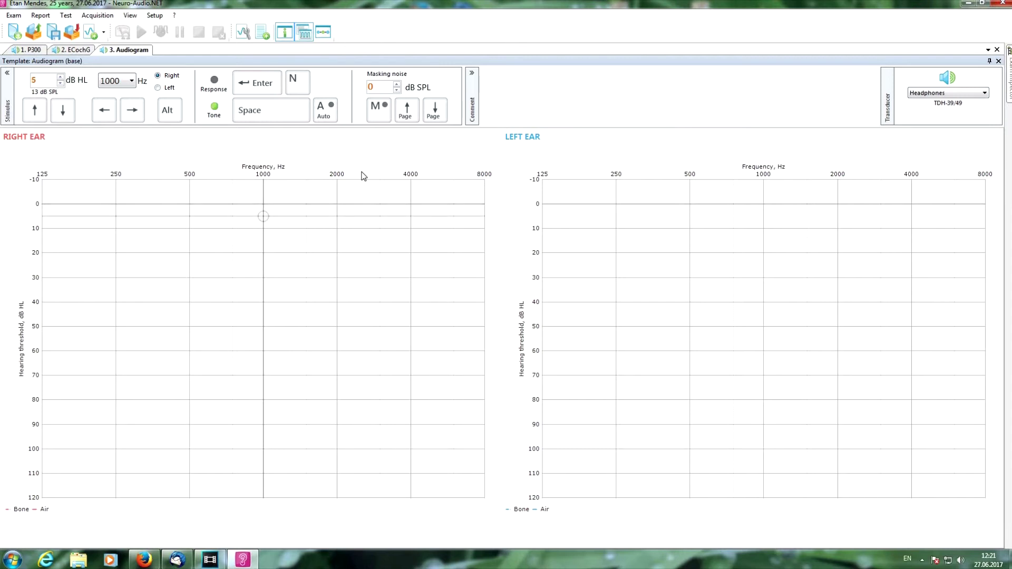
key(Return)
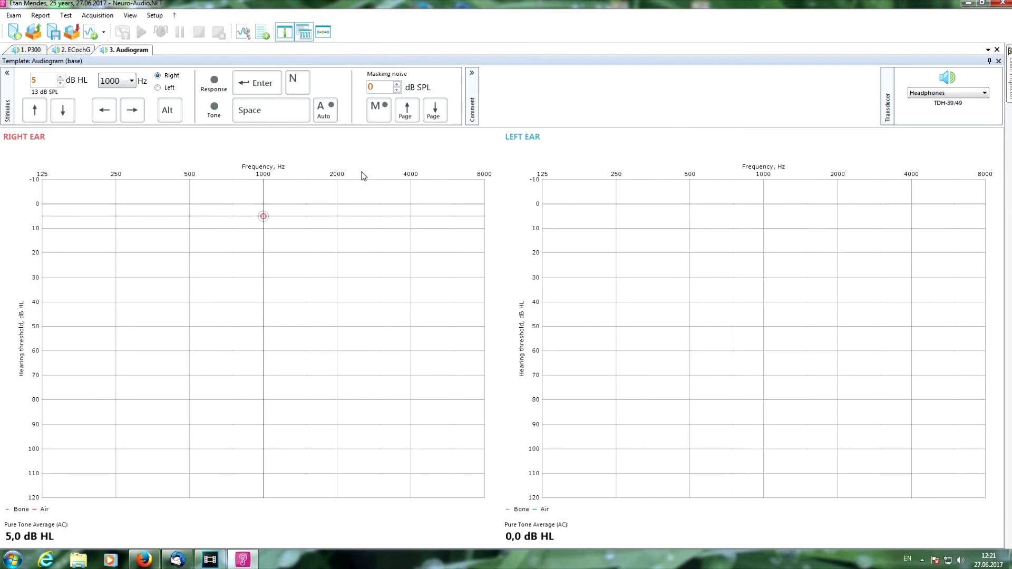
Move the right-ear test to 2000 Hz and present tones at decreasing levels from 30 down to -10 dB HL
key(Right)
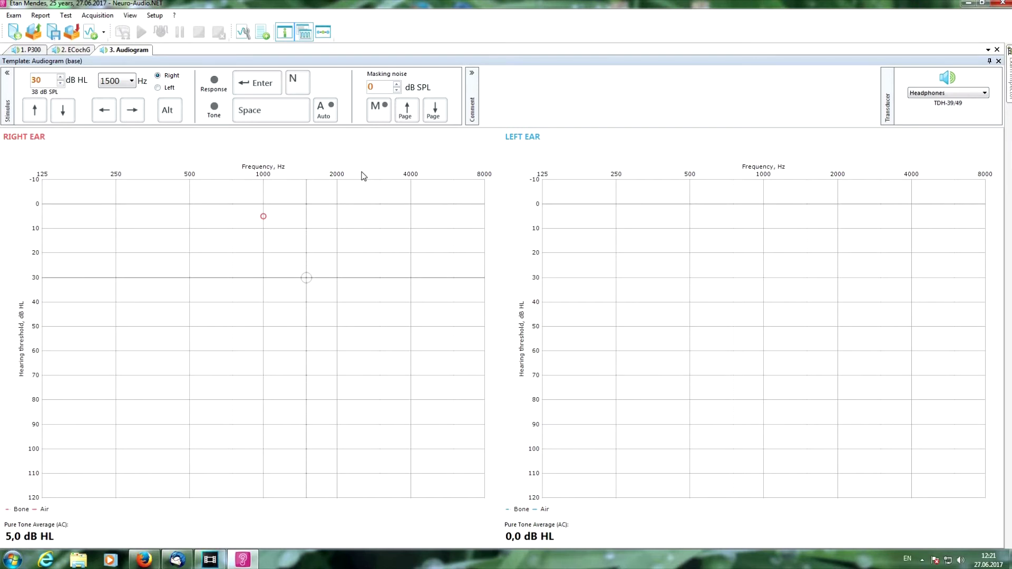
key(Right)
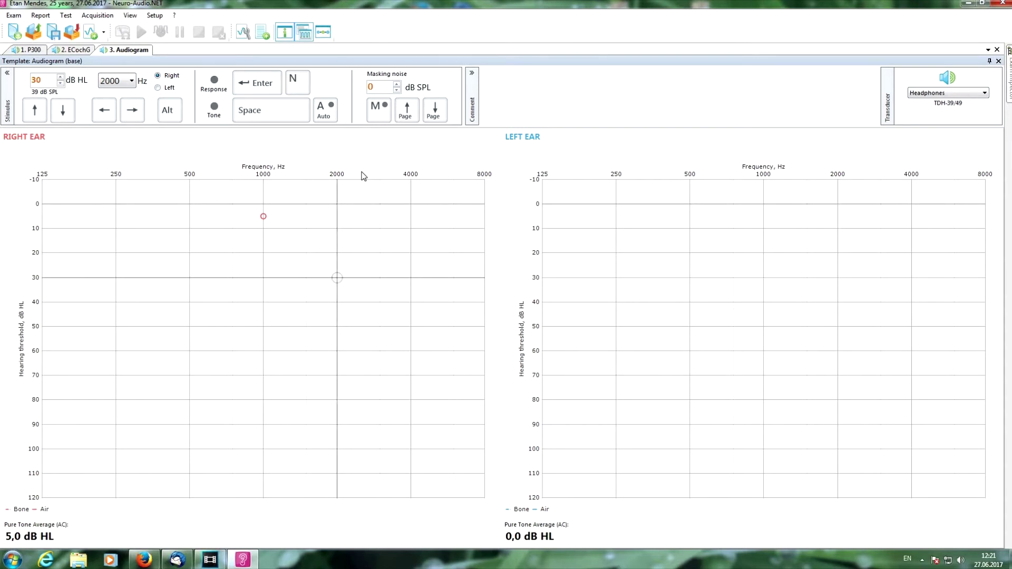
key(space)
key(Up)
key(Up)
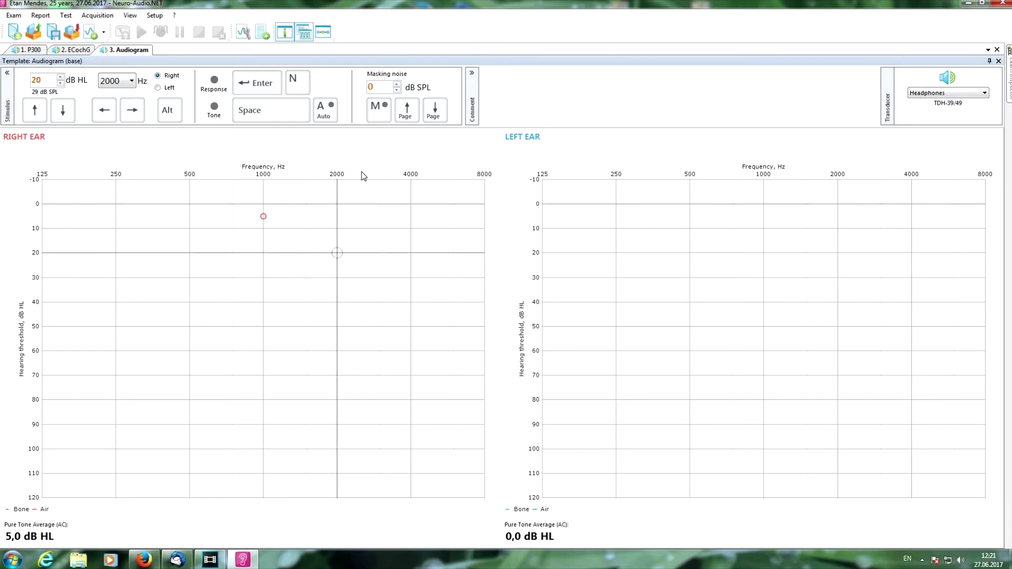
key(space)
key(Up)
key(Up)
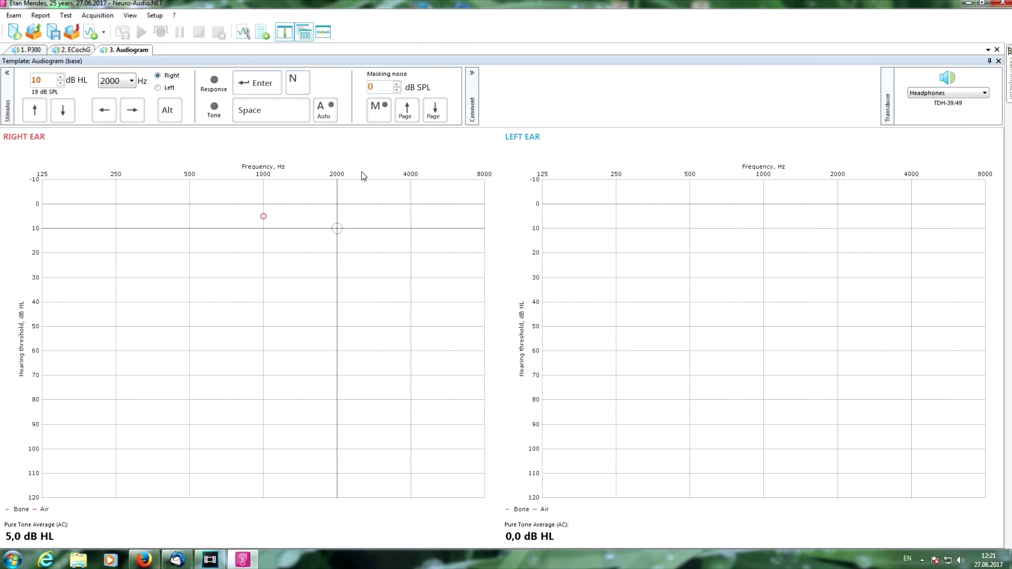
key(space)
key(Up)
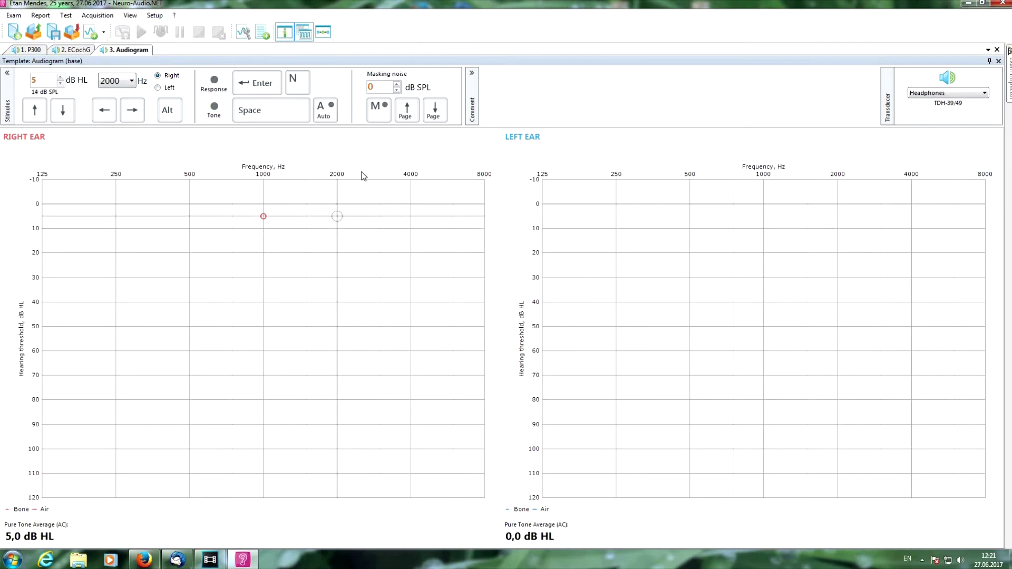
key(Up)
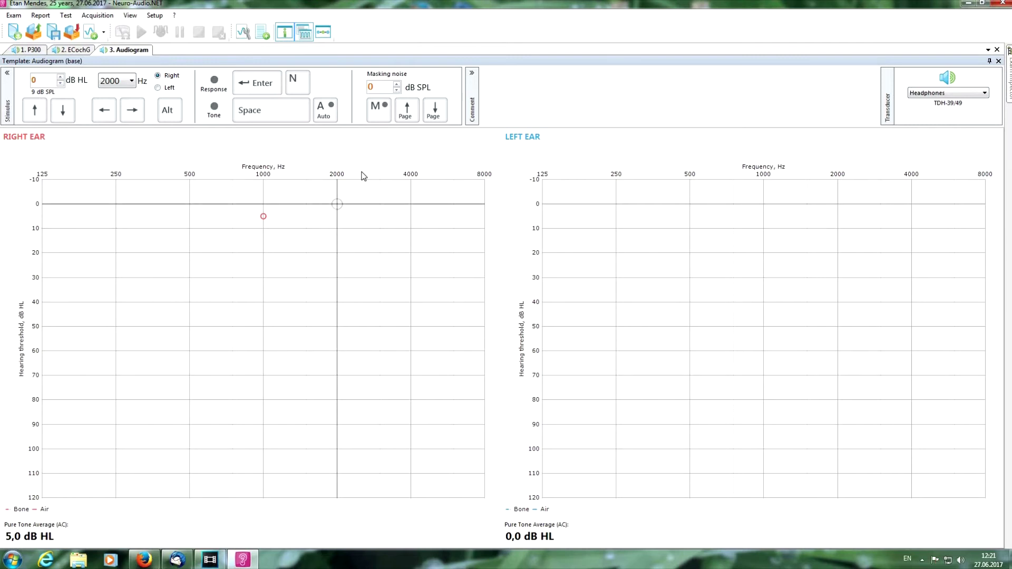
key(space)
key(Up)
key(space)
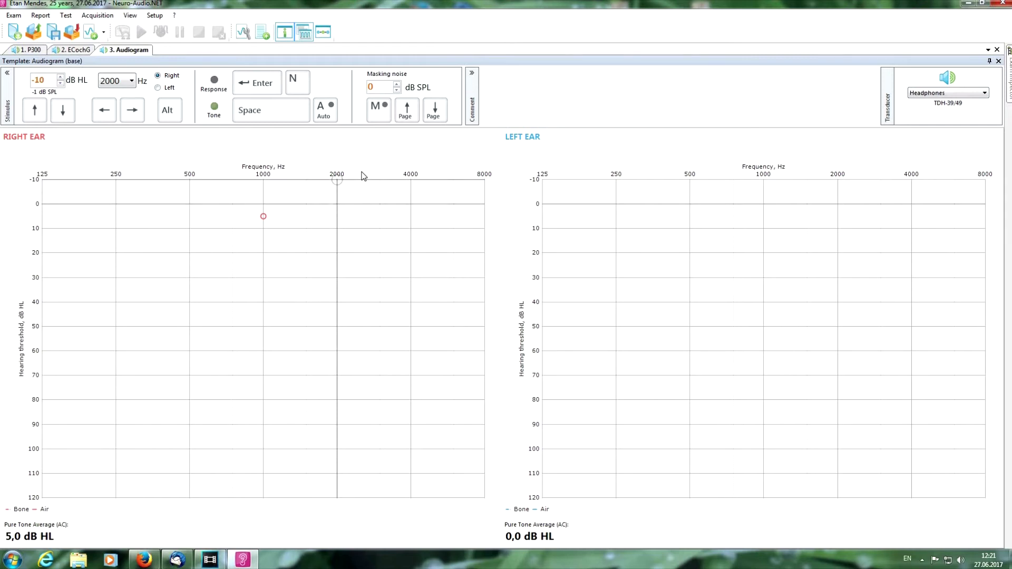
Raise the 2000 Hz tone in 5 dB steps, record the right-ear threshold at 0 dB HL, and recheck it at -5 dB HL
key(Down)
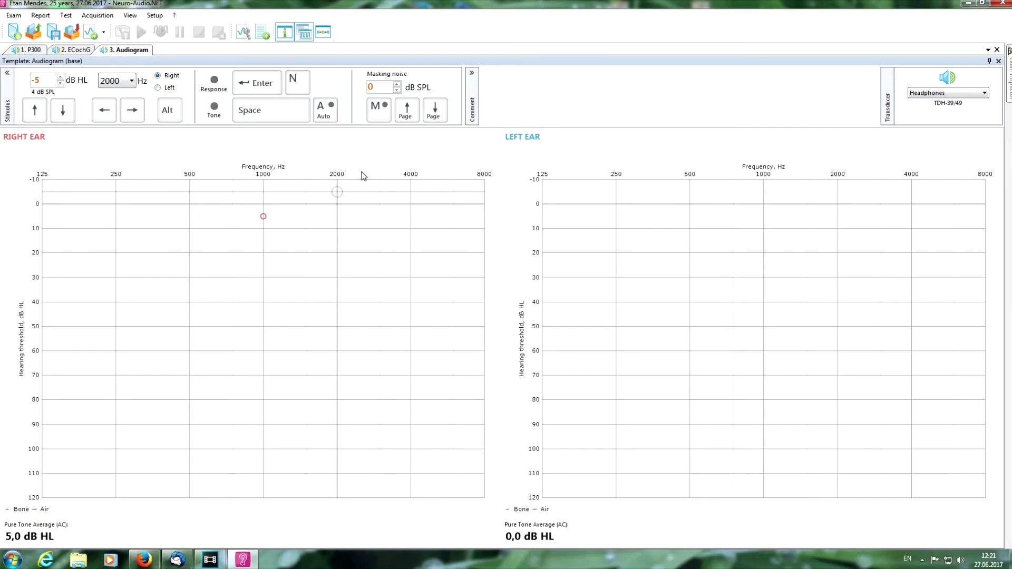
key(space)
key(Down)
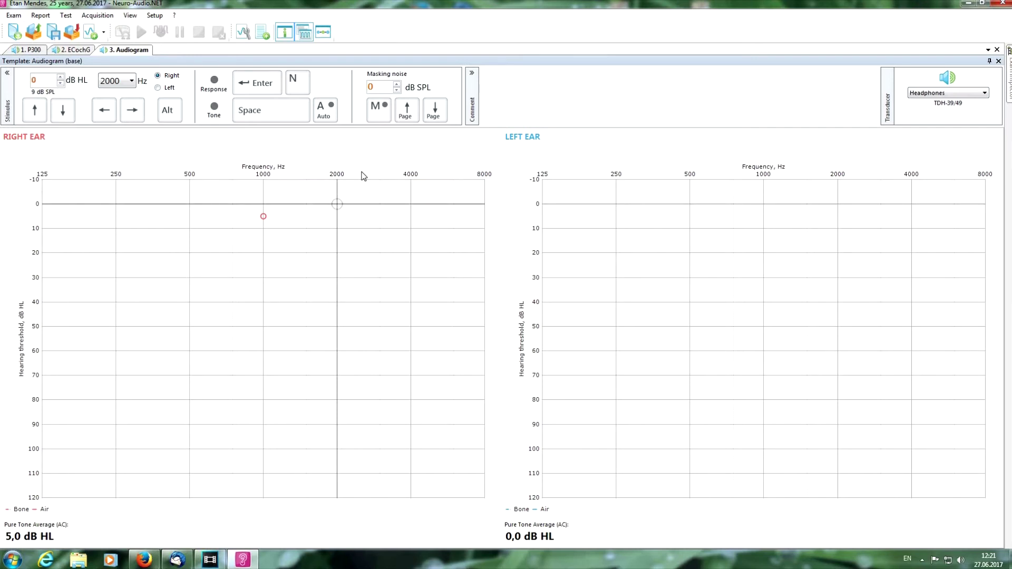
key(space)
key(Return)
key(Up)
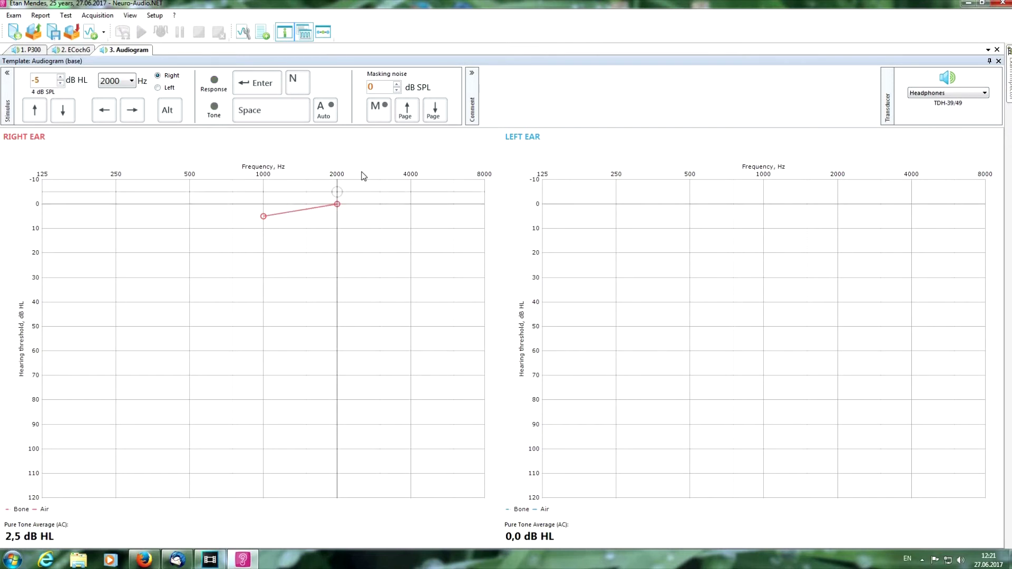
key(space)
key(Down)
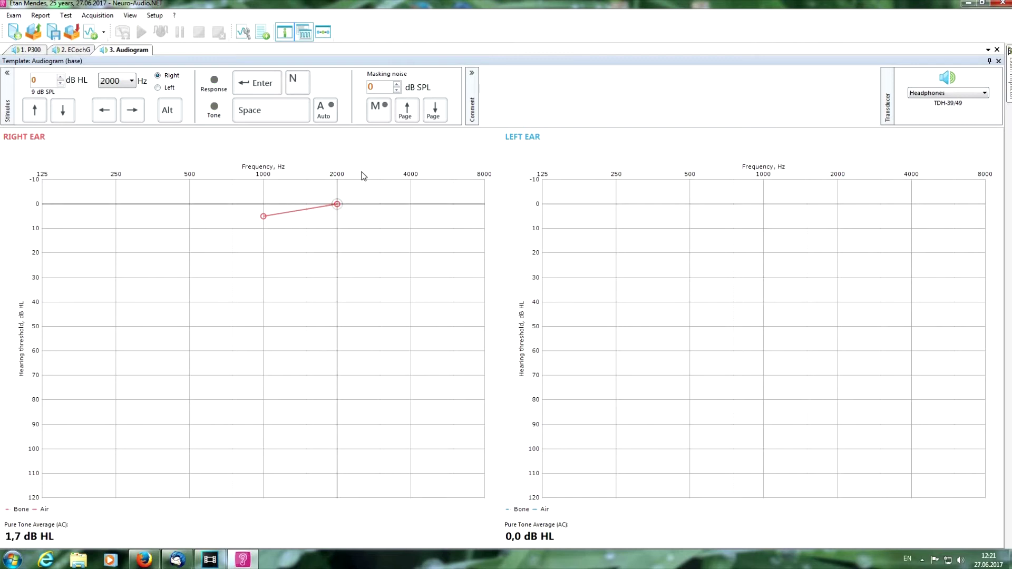
Continue to the remaining right-ear frequencies, present the 125 Hz tone at 10 and 5 dB HL, and record its threshold at 10 dB HL
key(Right)
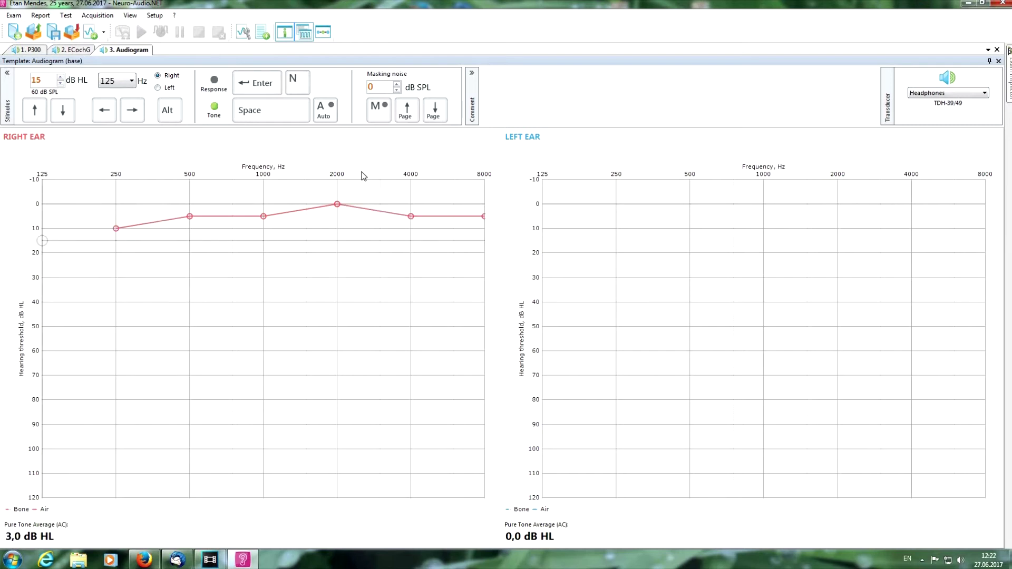
key(Up)
key(space)
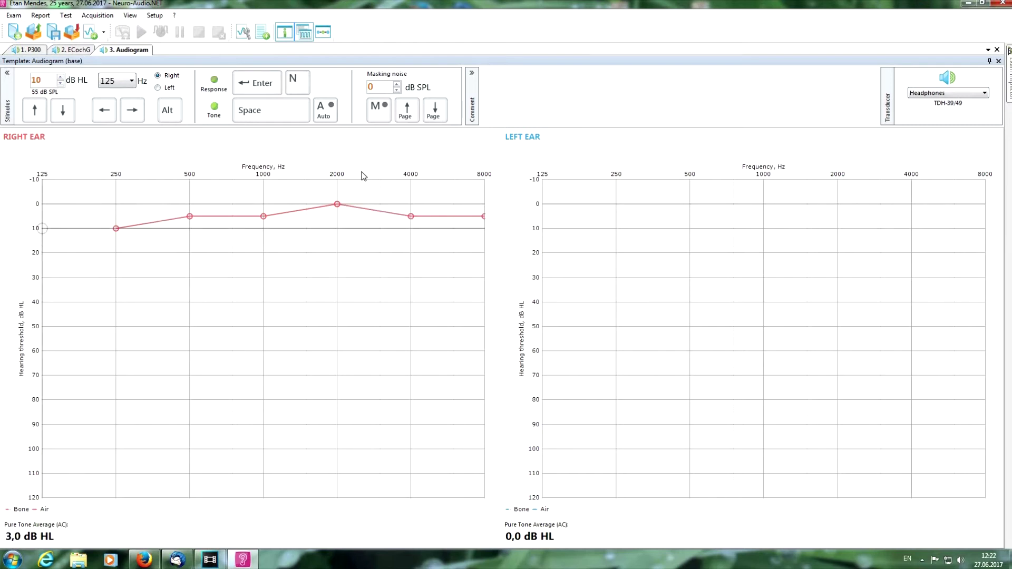
key(Up)
key(space)
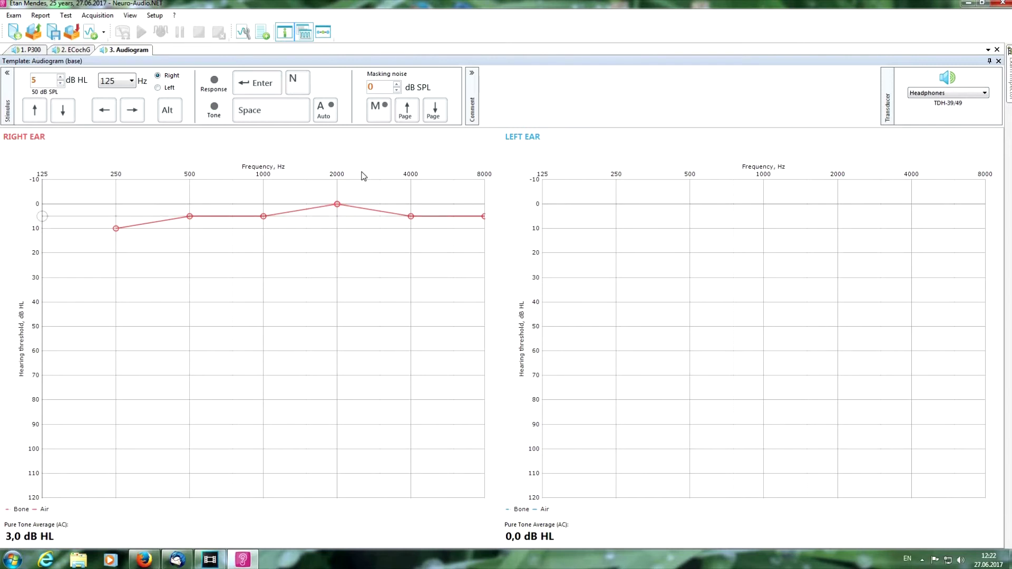
key(Down)
key(space)
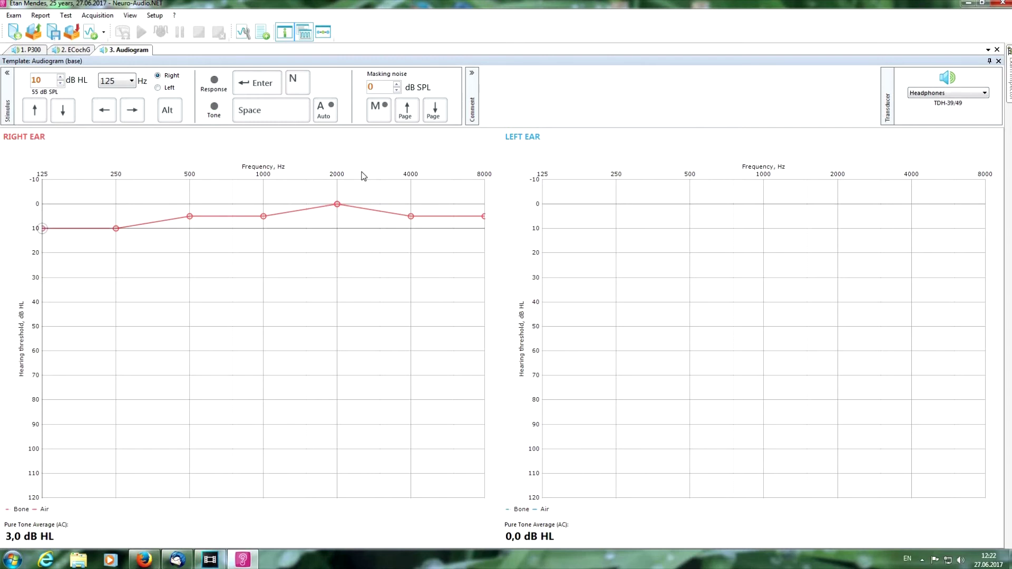
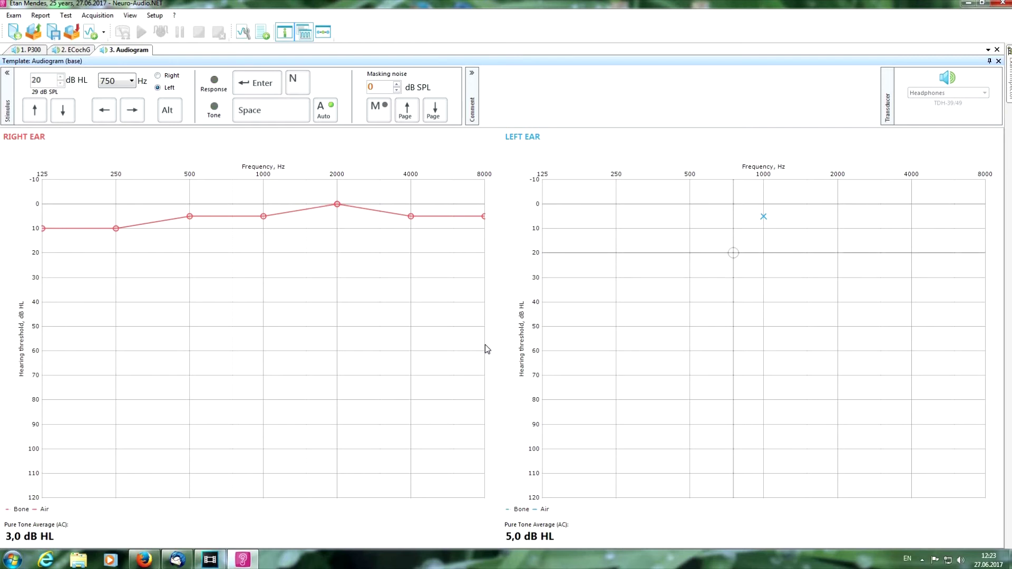
key(Up)
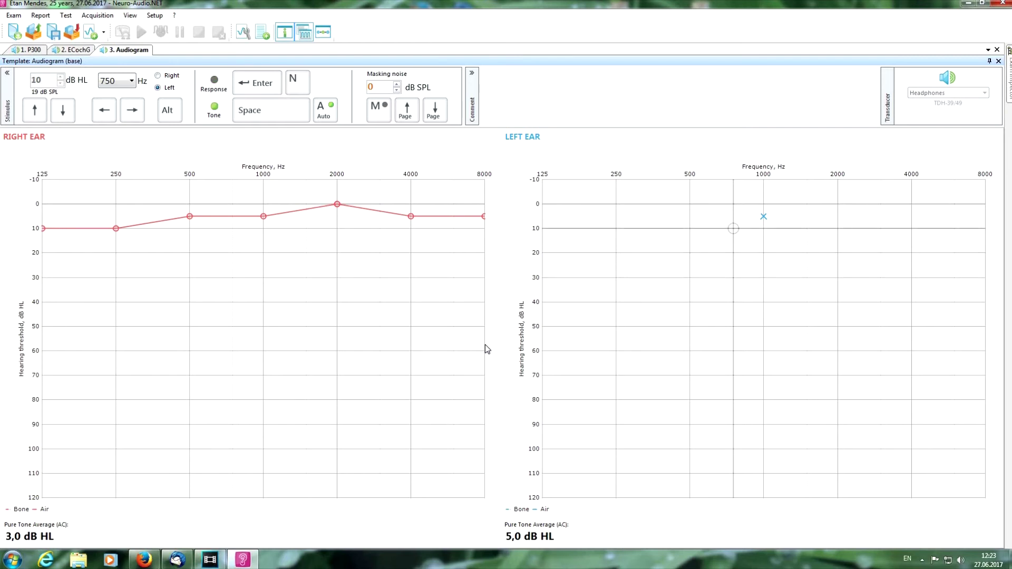
key(Up)
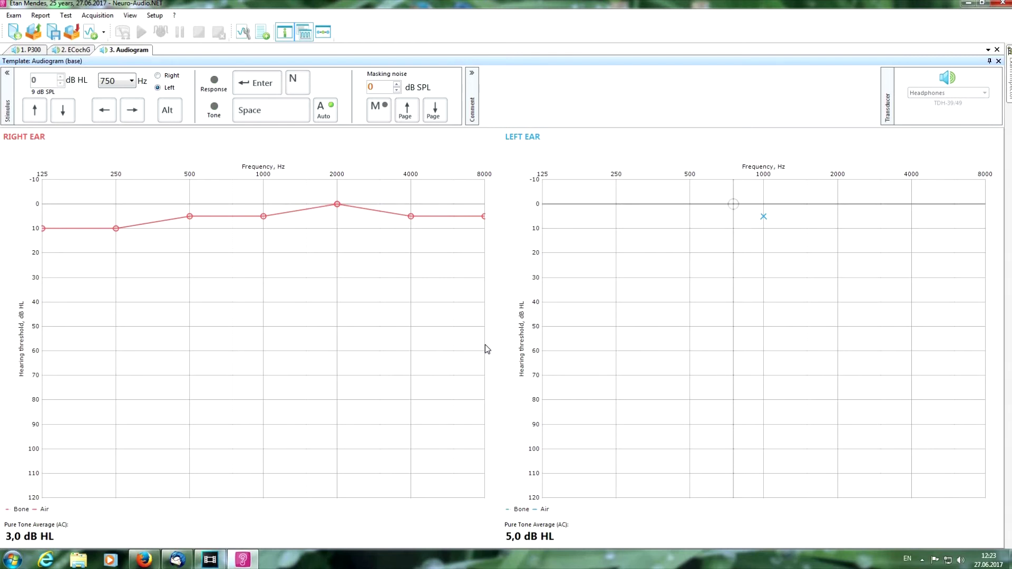
key(Down)
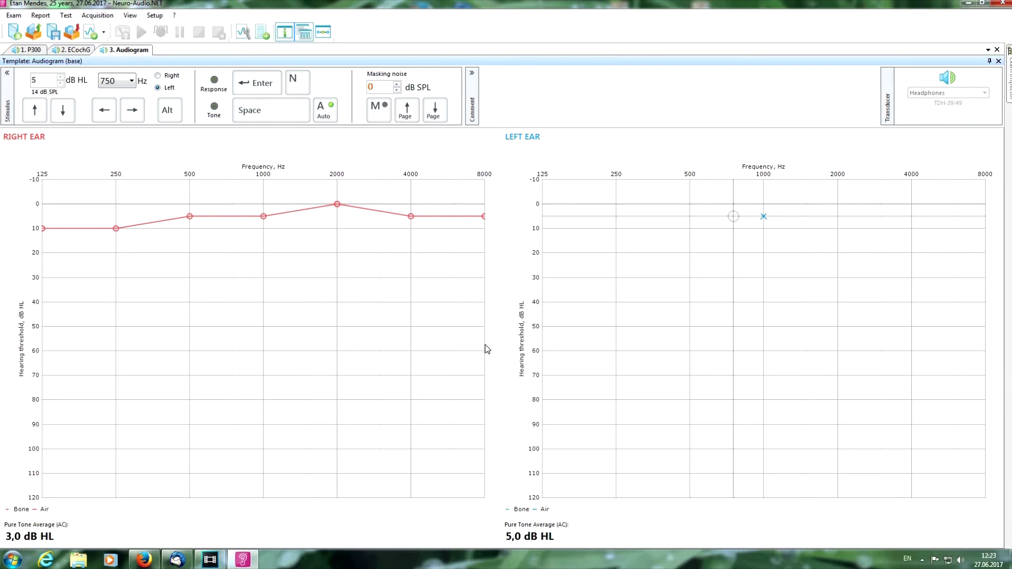
key(Up)
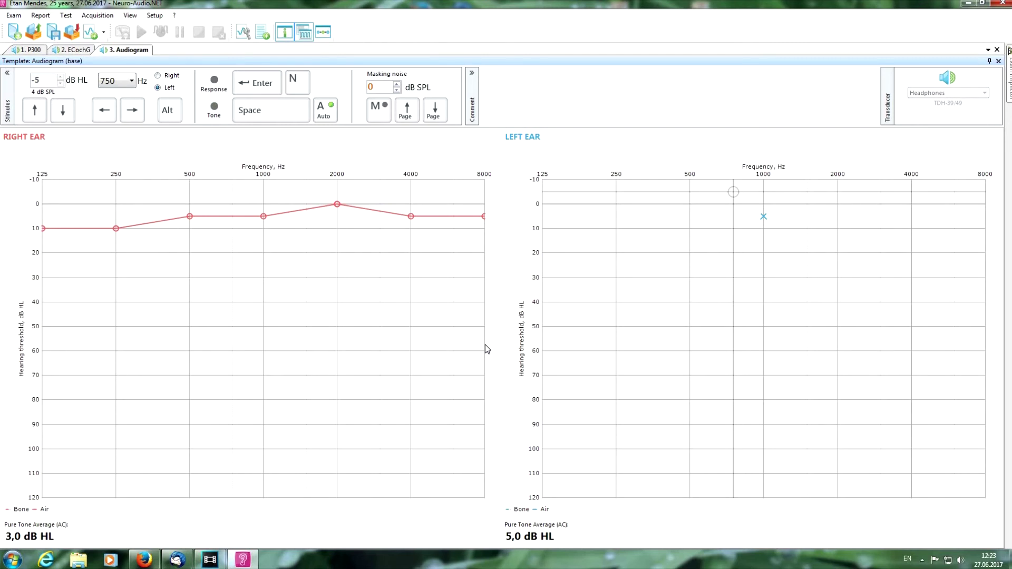
key(Down)
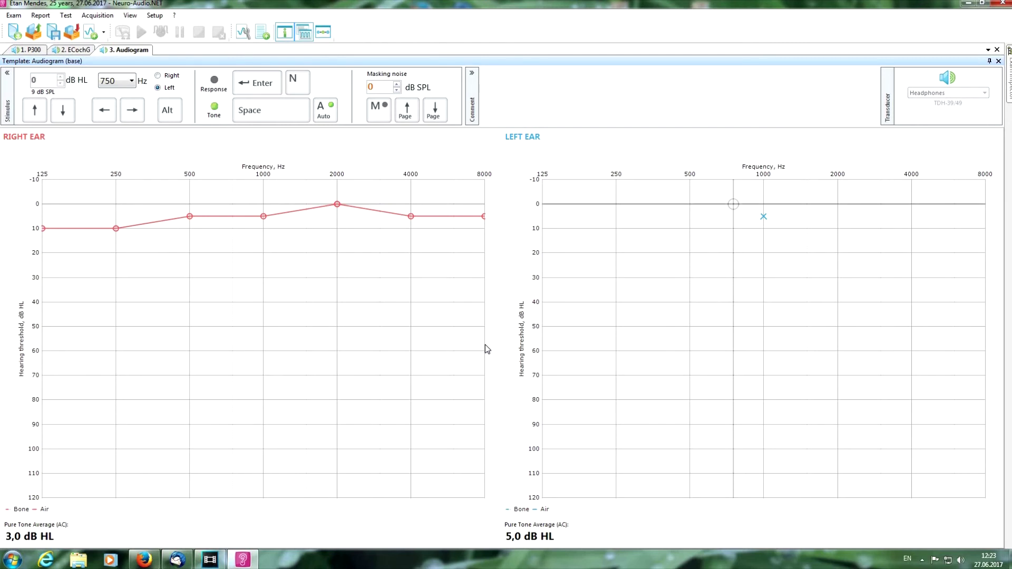
key(Down)
key(Return)
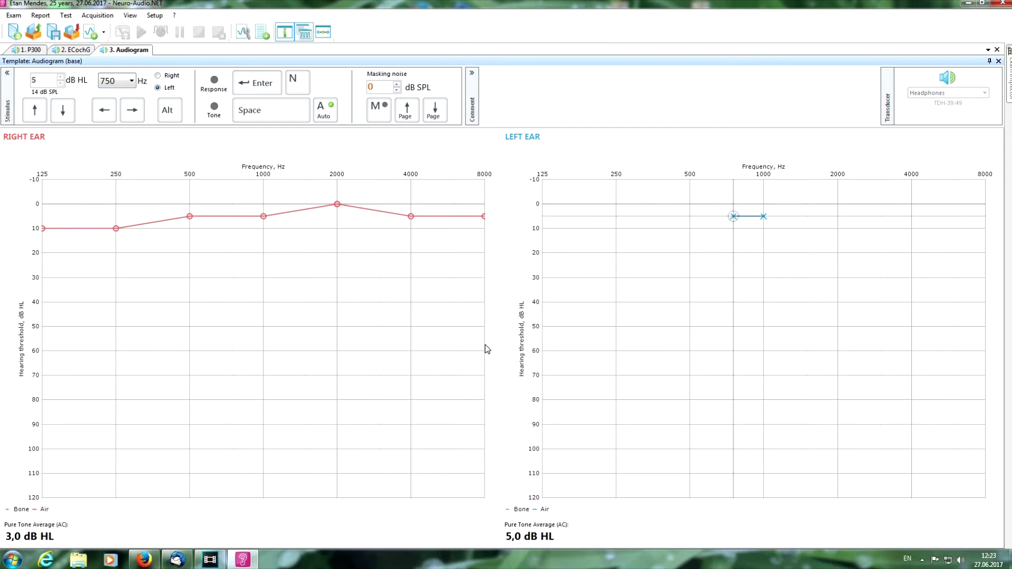
key(Left)
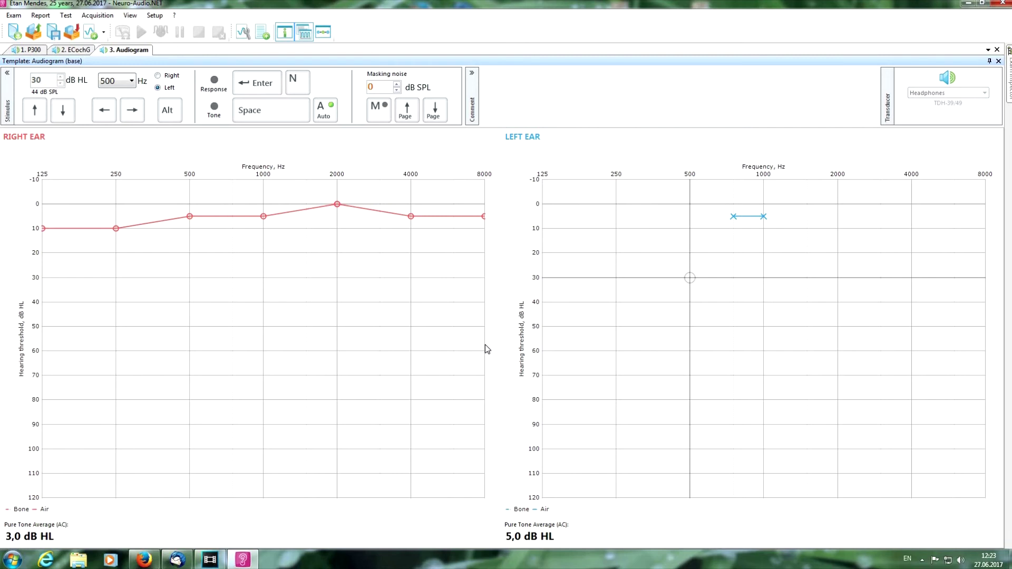
key(Up)
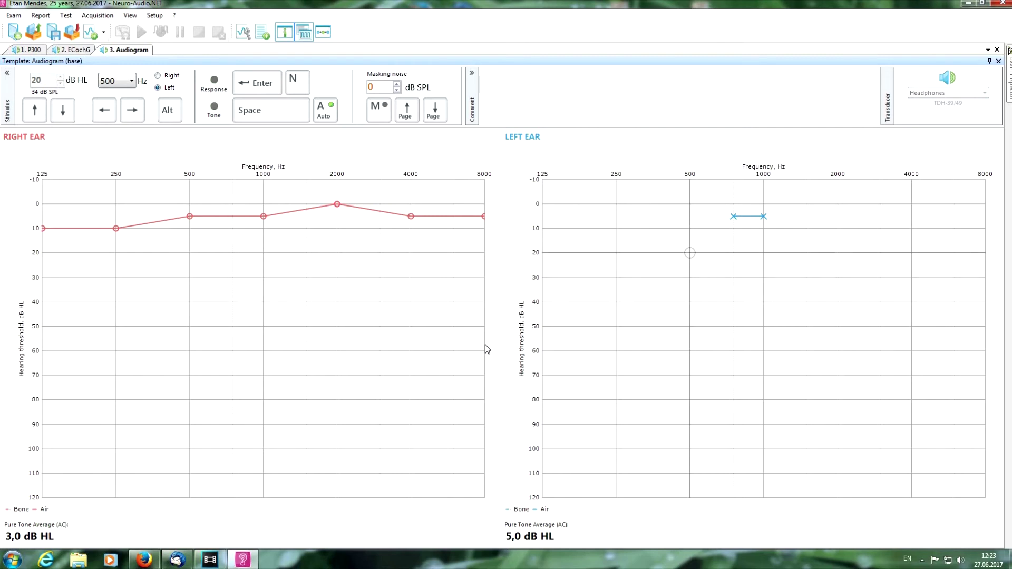
key(Up)
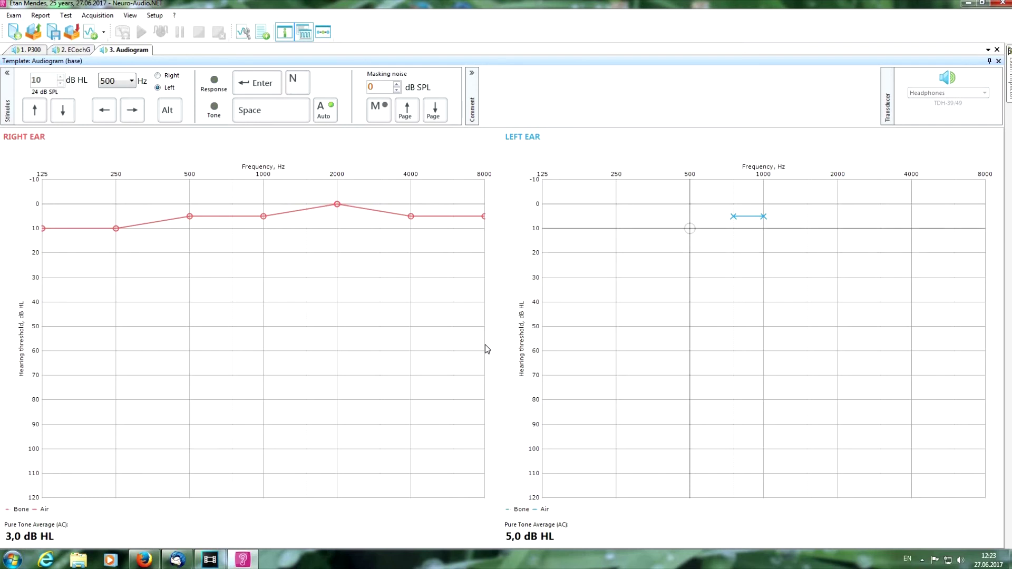
key(Up)
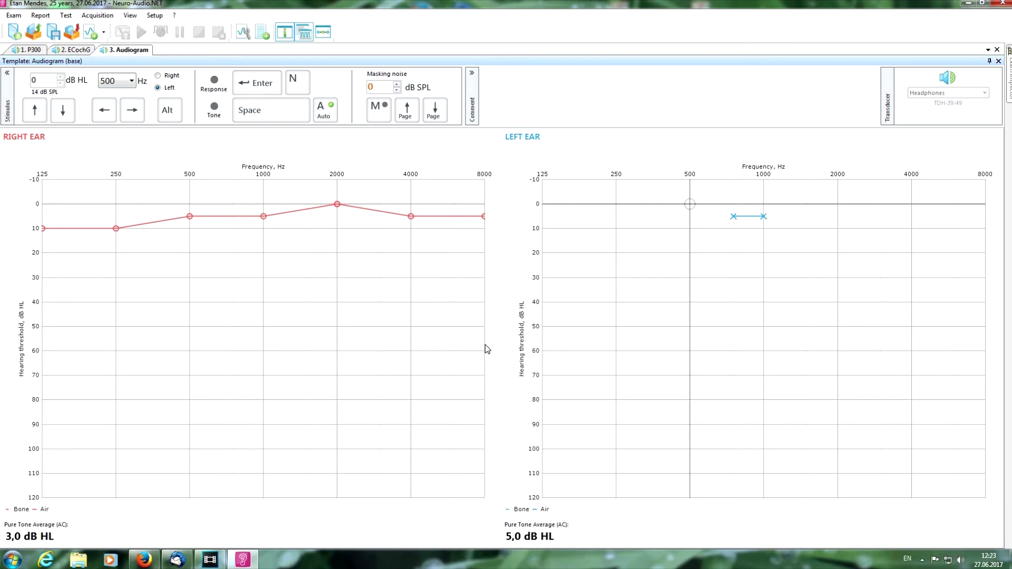
key(Up)
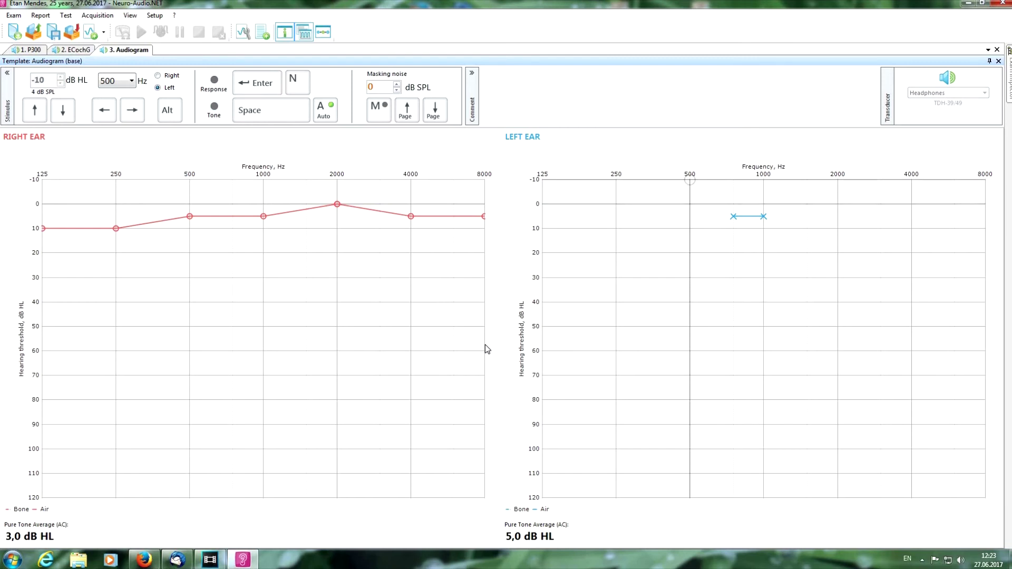
key(Down)
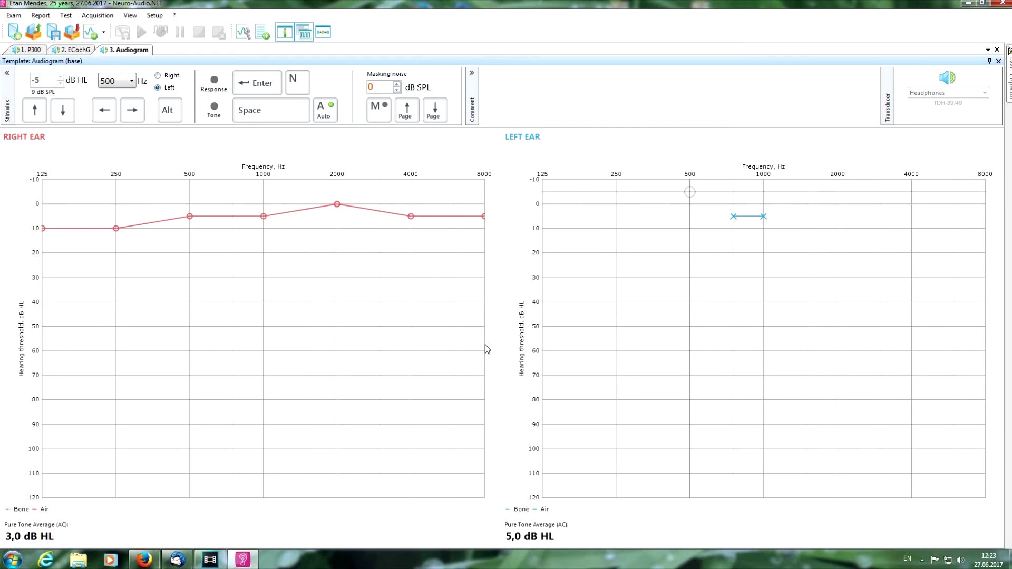
key(Down)
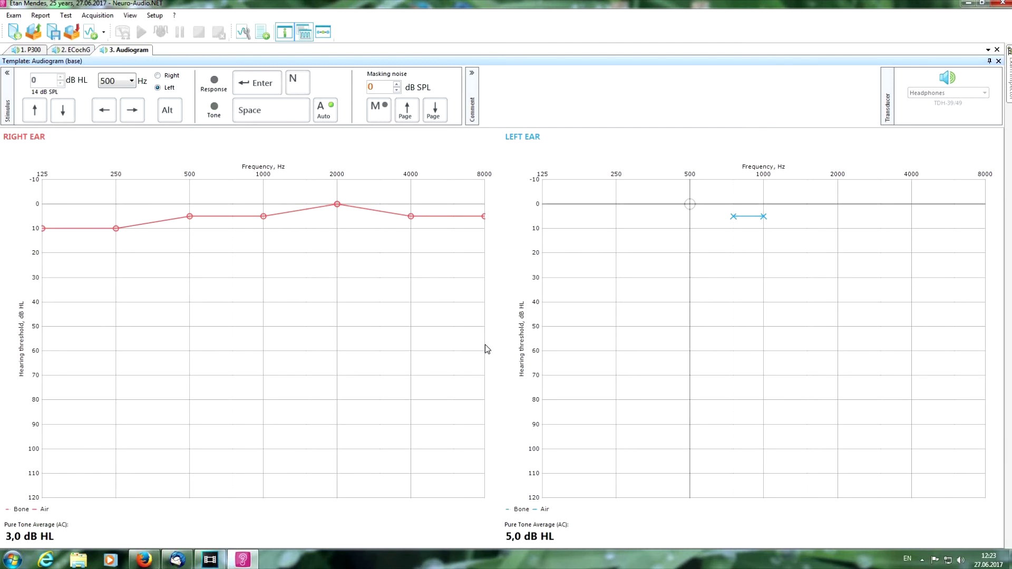
key(Down)
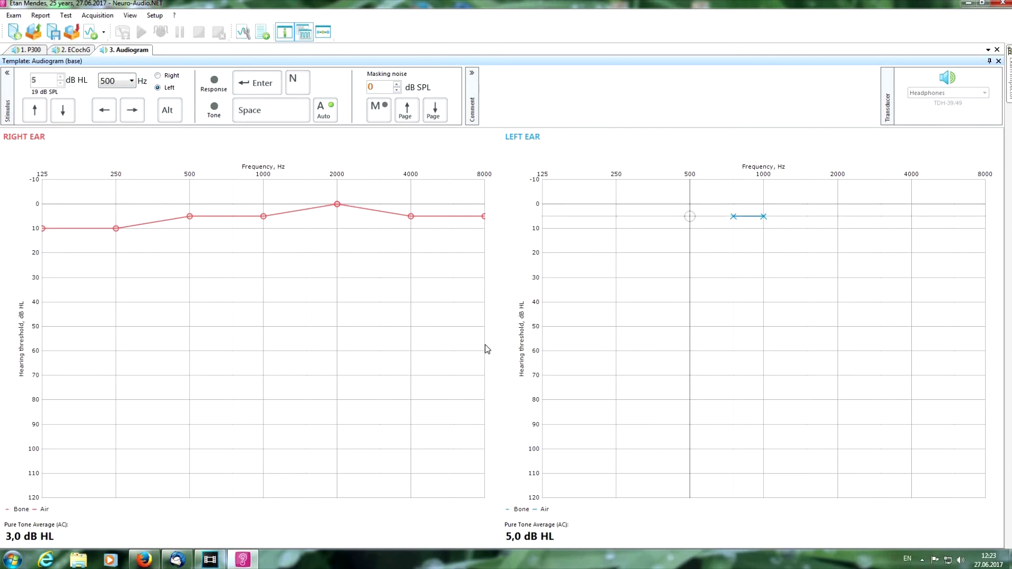
key(Page_Up)
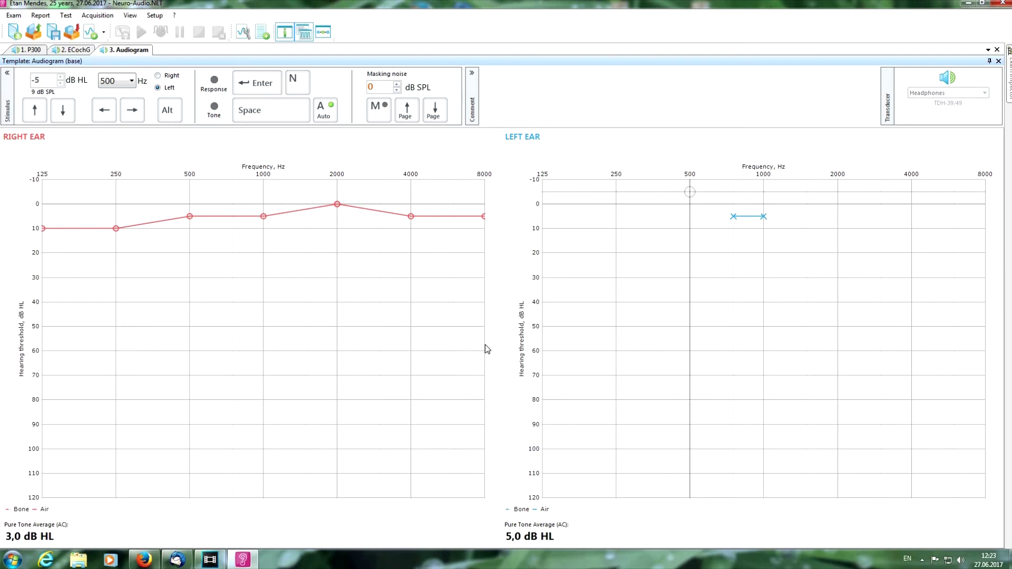
key(Down)
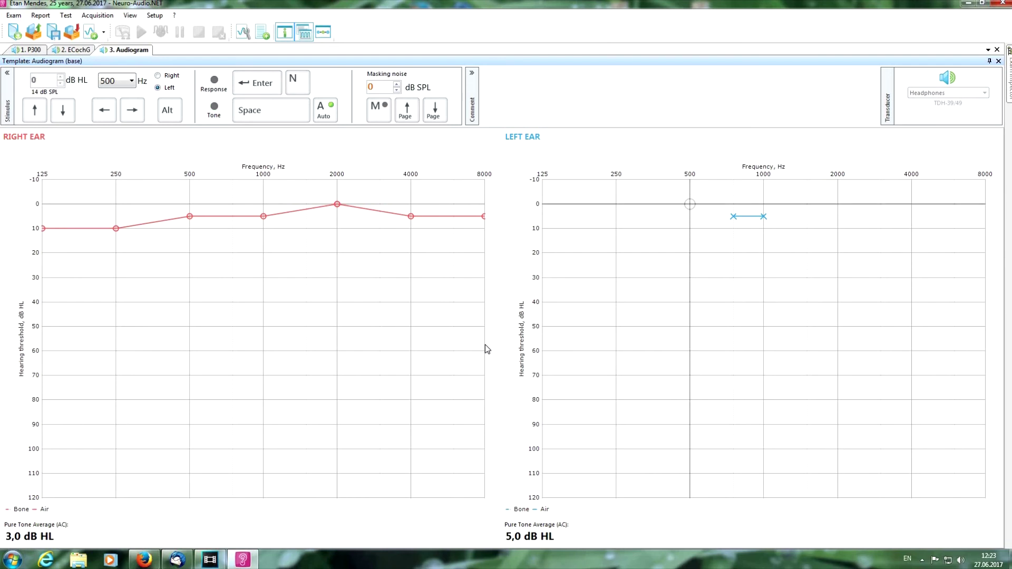
key(Down)
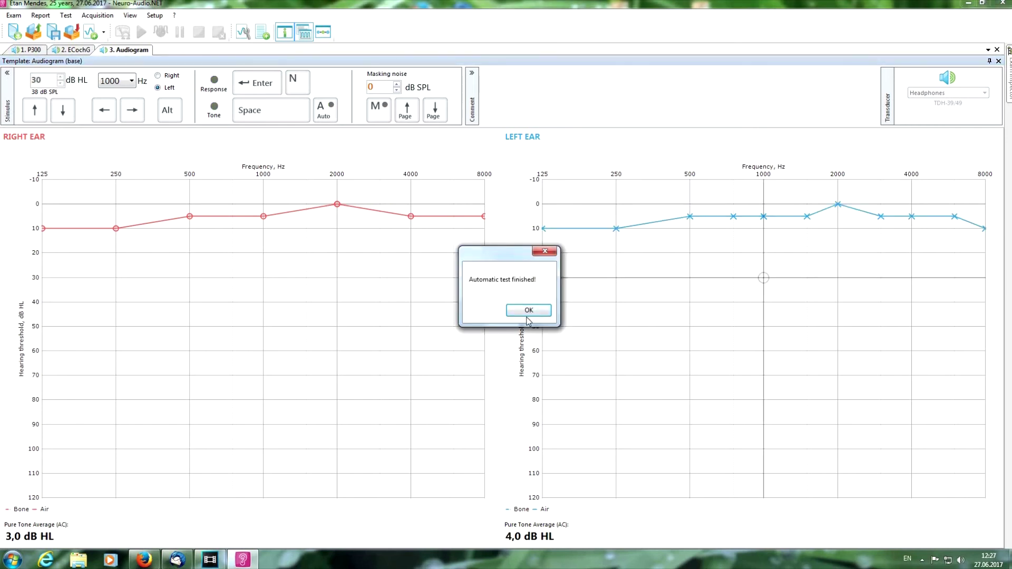
Dismiss the automatic test's completion notice, and set up a right-ear test with the bone vibrator as transducer
click(529, 311)
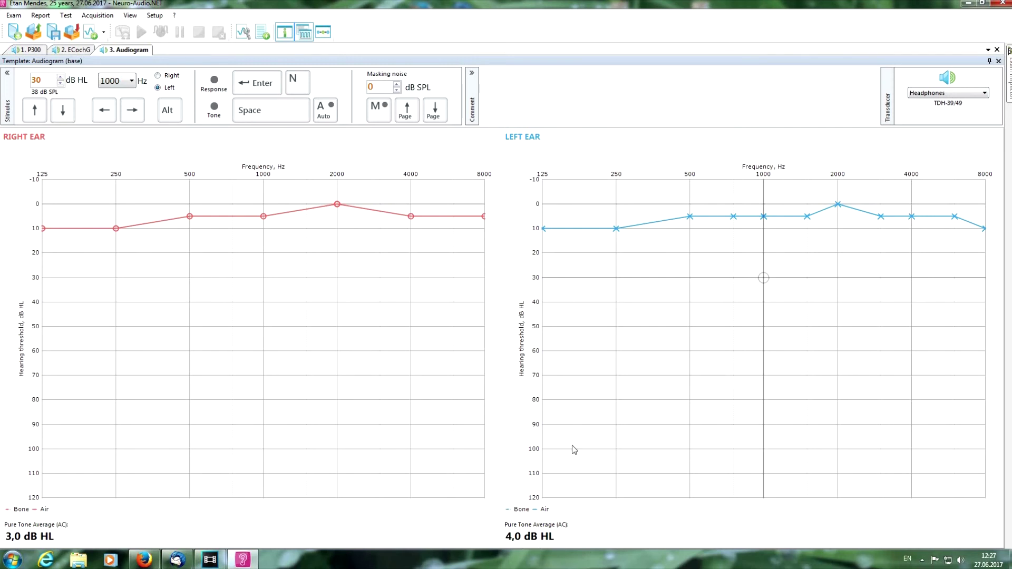
click(963, 97)
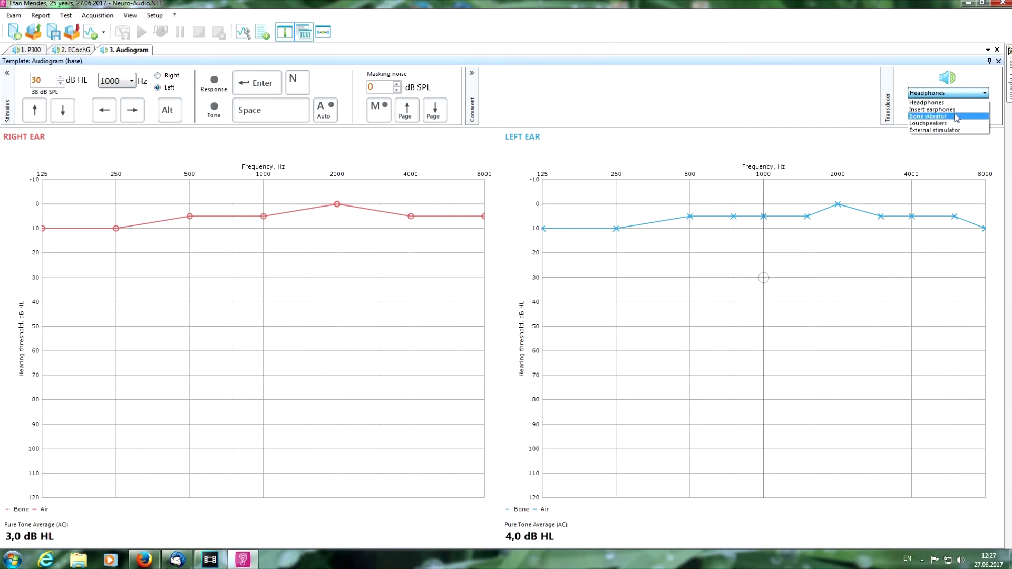
click(957, 117)
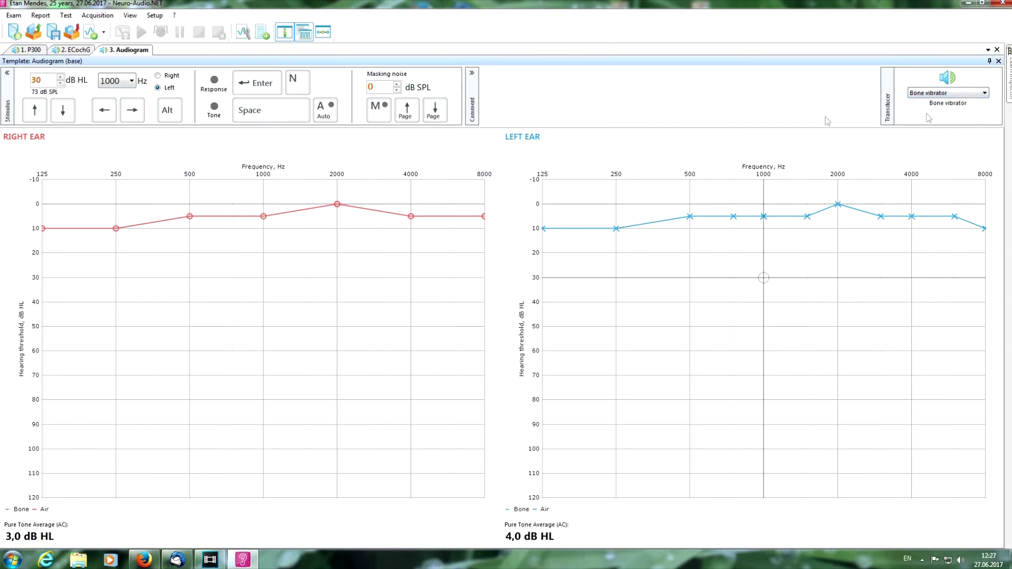
click(171, 79)
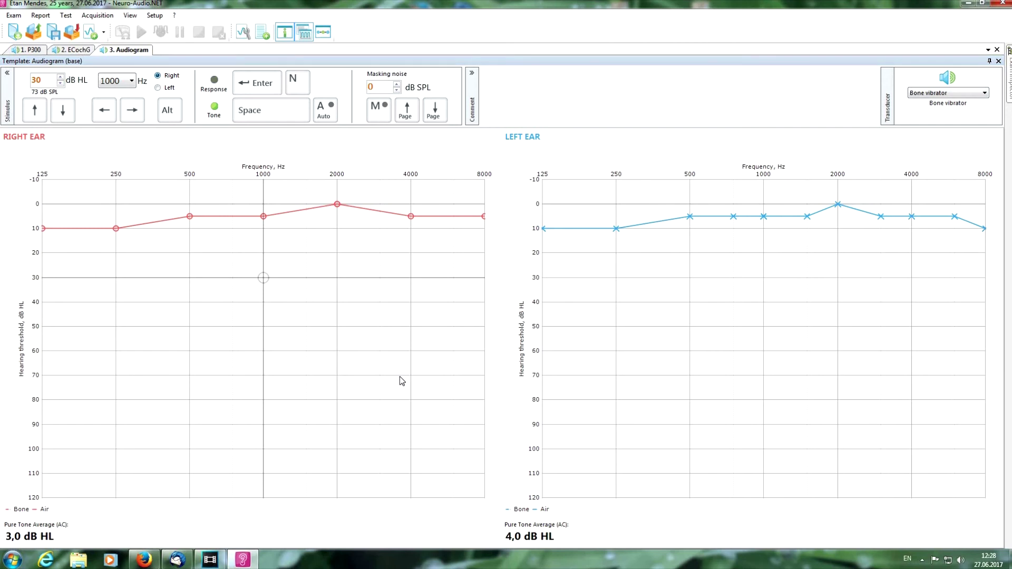
Present 1000 Hz bone-conduction tones to the right ear, lowering the level in 10 dB steps from 30 to -10 dB HL
key(Down)
key(Down)
key(space)
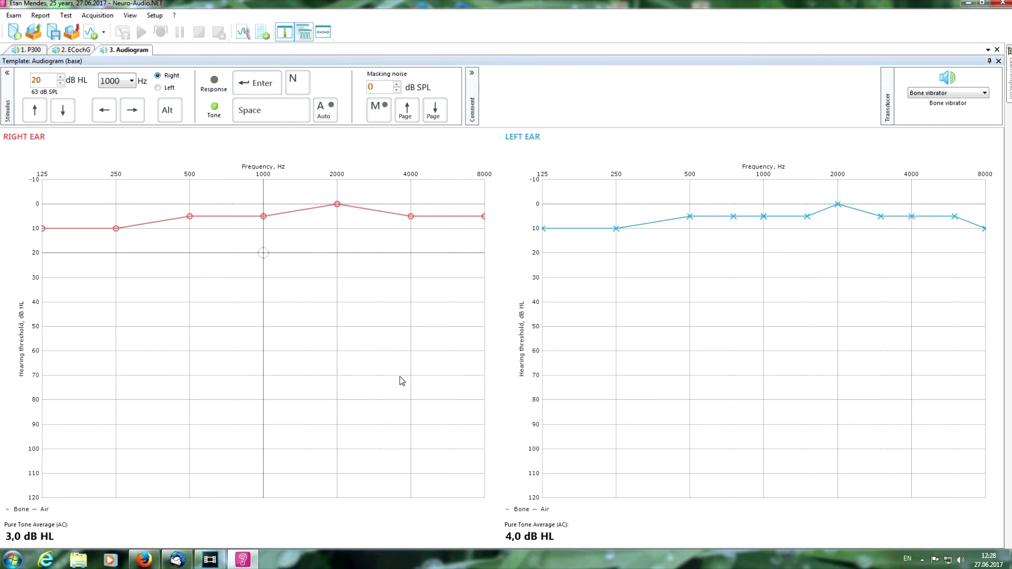
key(Down)
key(Down)
key(space)
key(Down)
key(Down)
key(space)
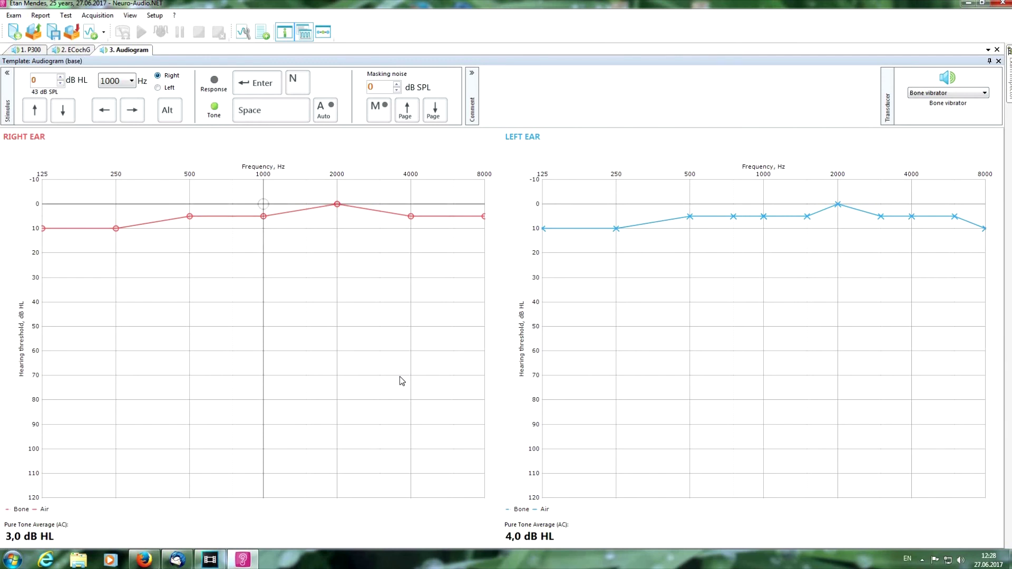
key(Down)
key(Down)
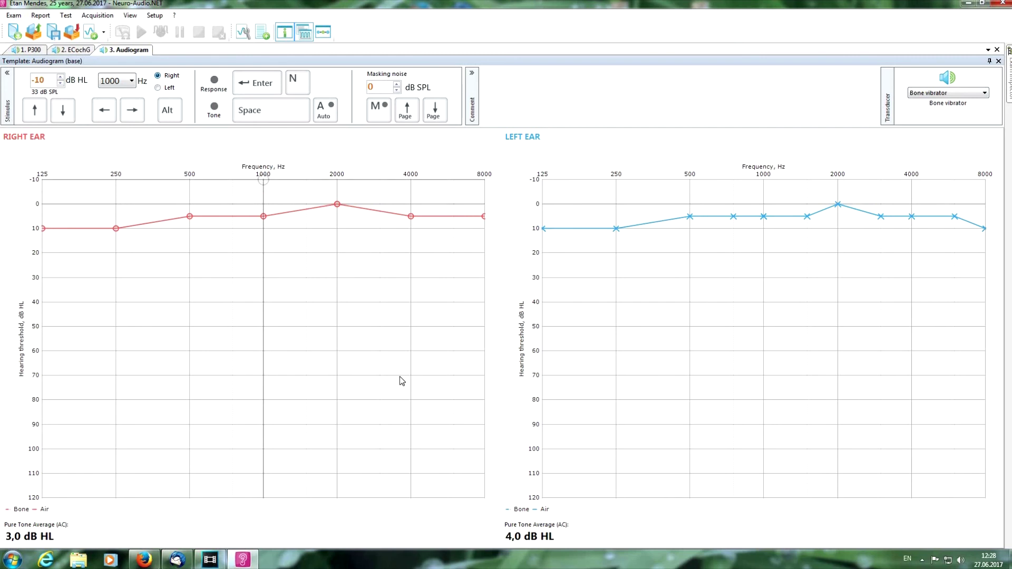
key(space)
Raise the 1000 Hz bone-conduction tone in 5 dB steps, presenting it at -5 and 0 dB HL, and record the right-ear threshold at 0 dB HL
key(Up)
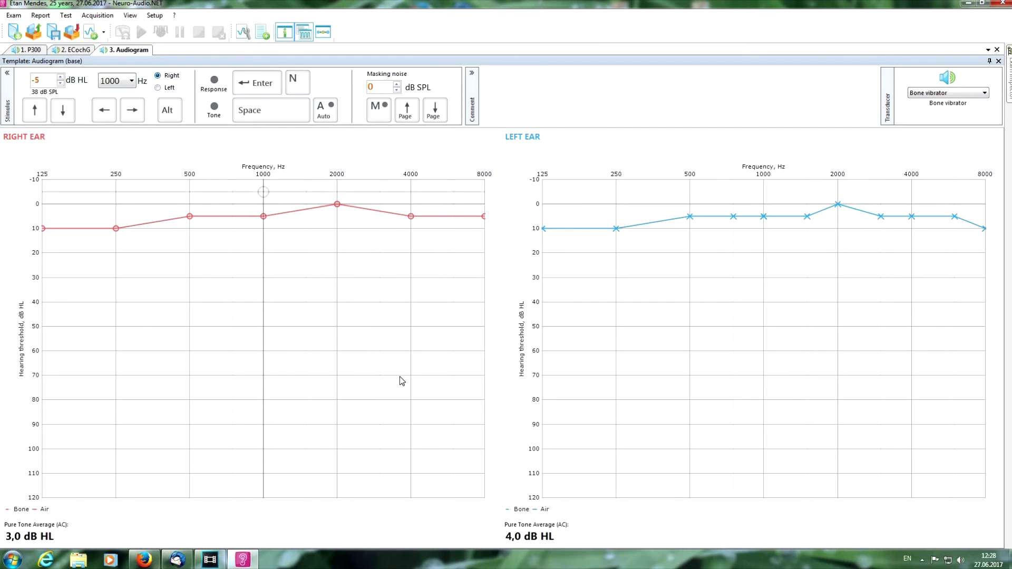
key(space)
key(Up)
key(space)
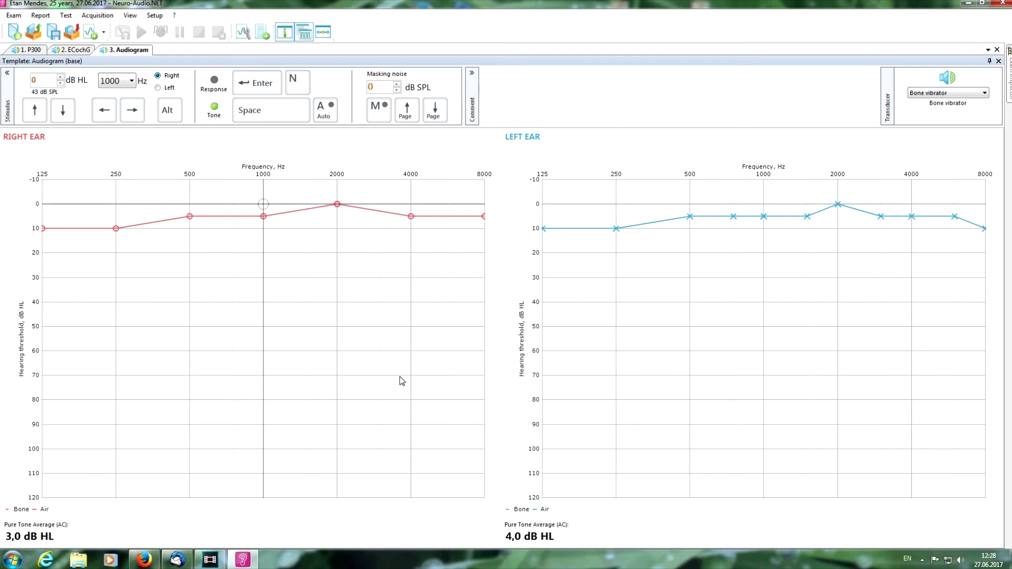
Move the right-ear bone-conduction test to 2000 Hz, present the starting tone, and lower the level to 25 dB HL
key(Right)
key(space)
key(Down)
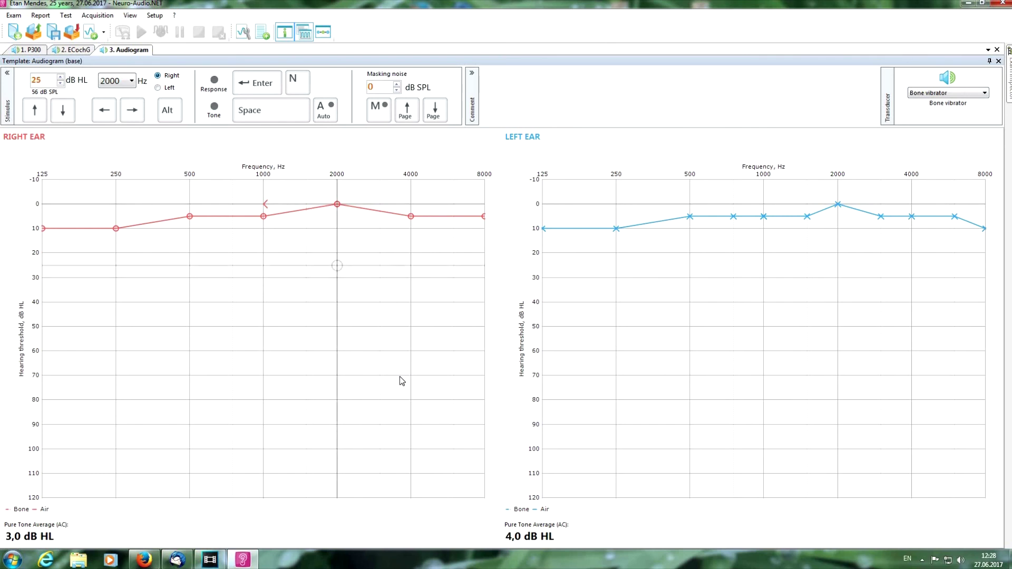